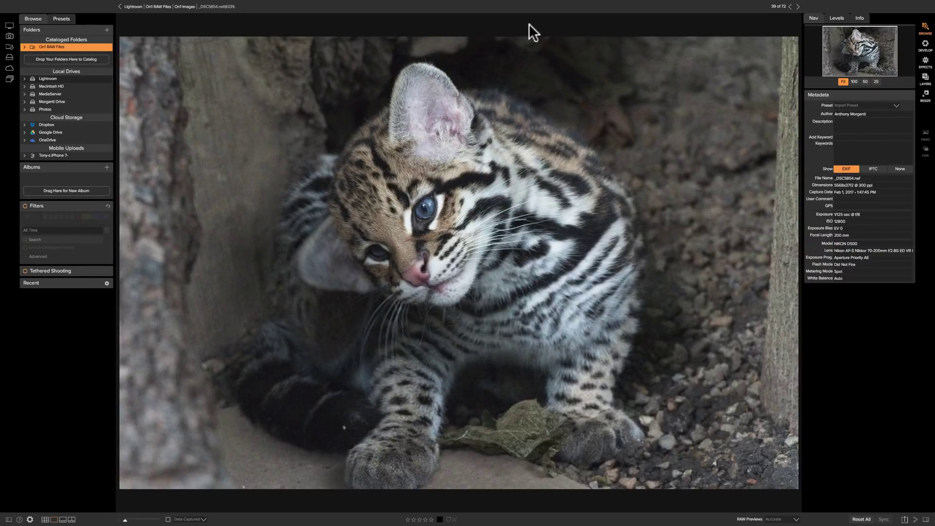
Open the kitten photo in Develop, try a Shadows lift, then reset Shadows to 0.
click(926, 45)
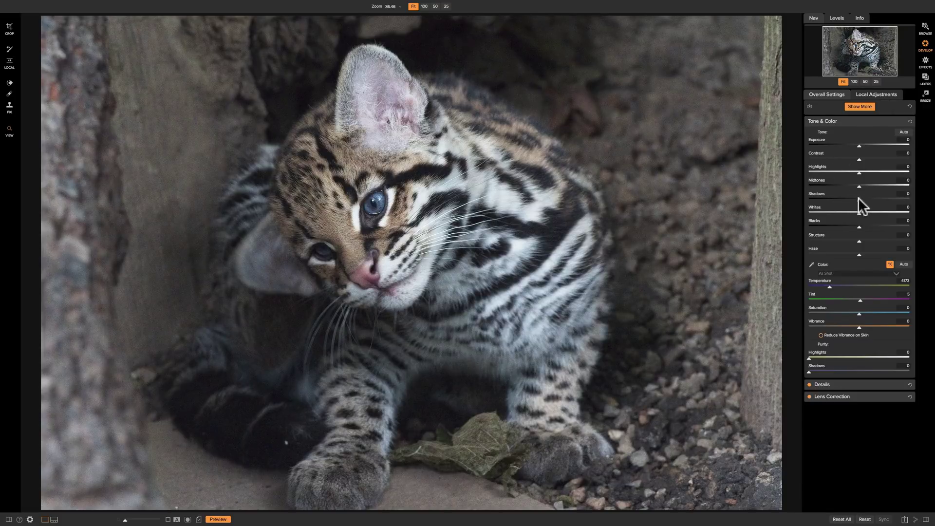
drag(866, 197, 879, 197)
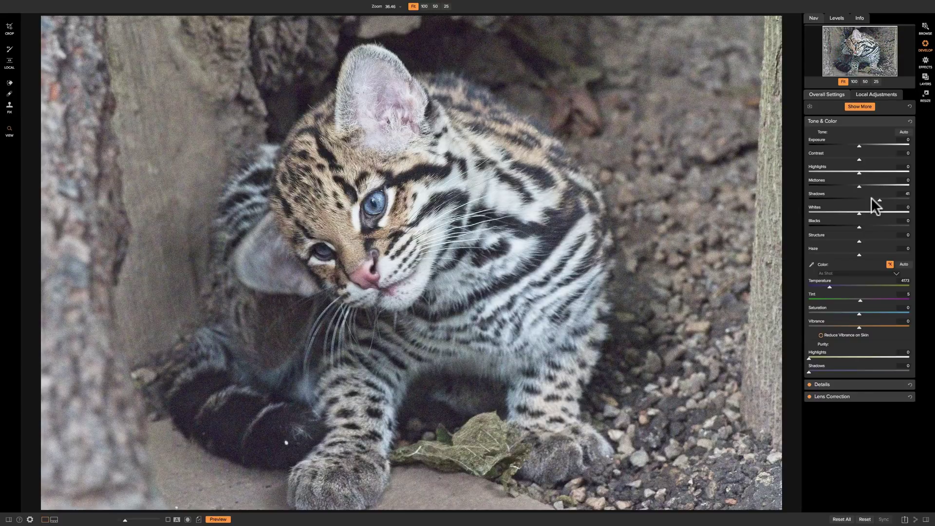
double_click(816, 193)
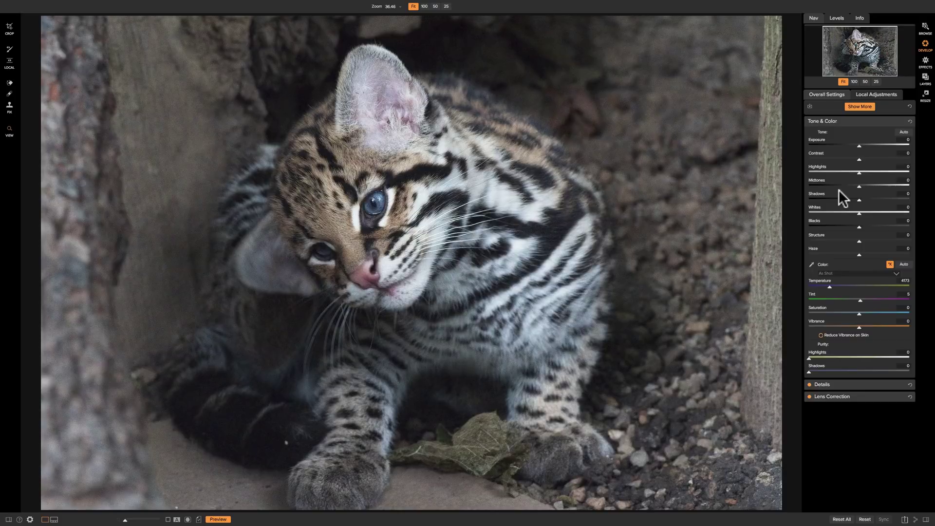
click(850, 123)
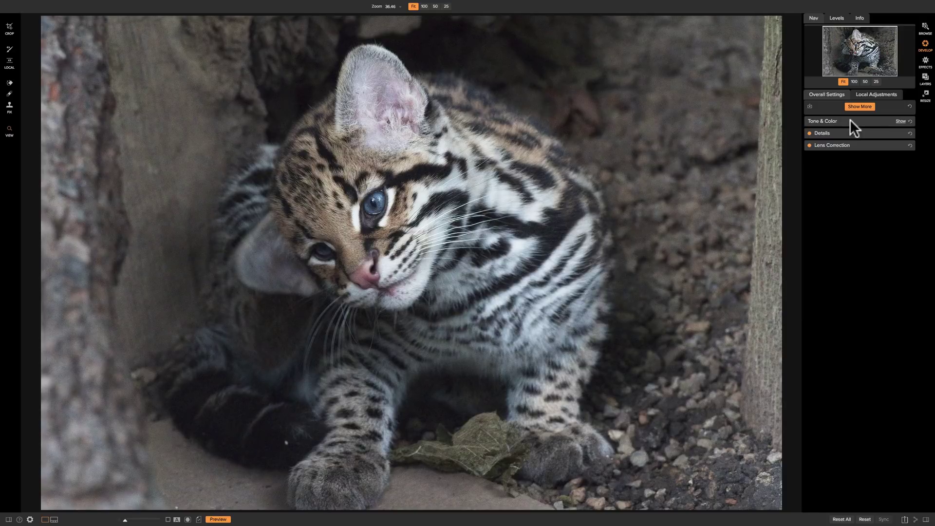
Look through the Tone & Color and Lens Correction sections, then switch the photo to Effects.
click(851, 122)
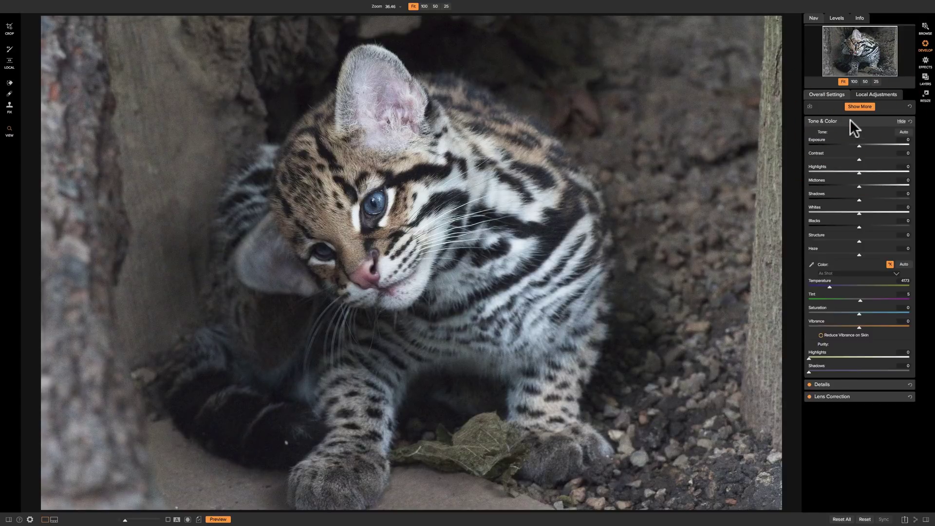
click(851, 122)
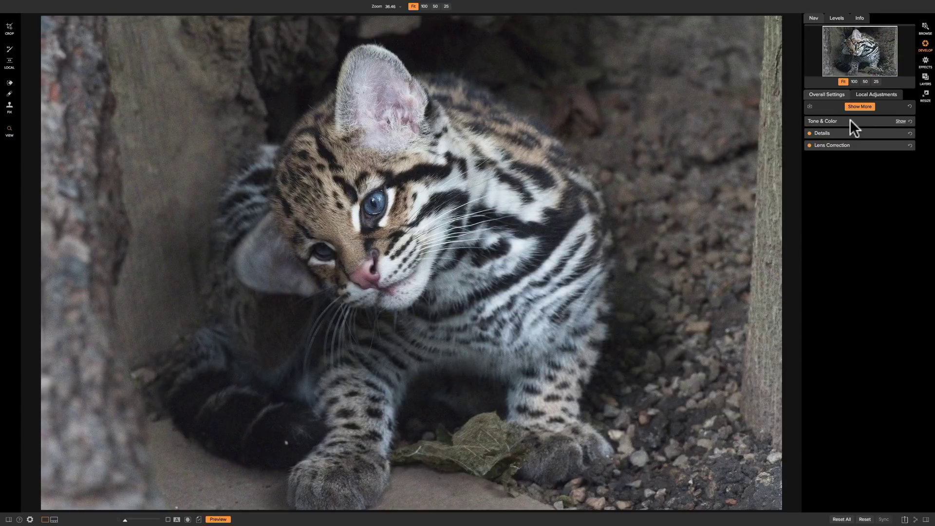
click(850, 121)
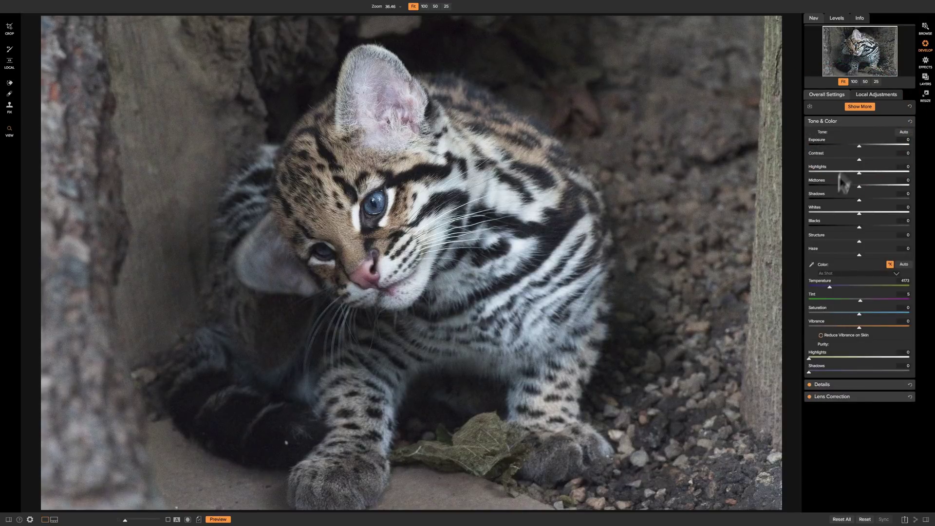
click(847, 121)
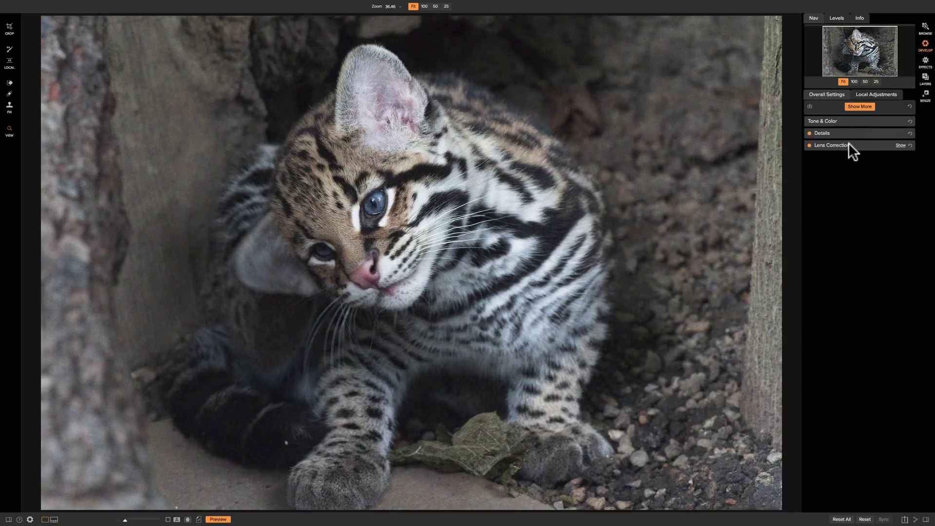
click(849, 144)
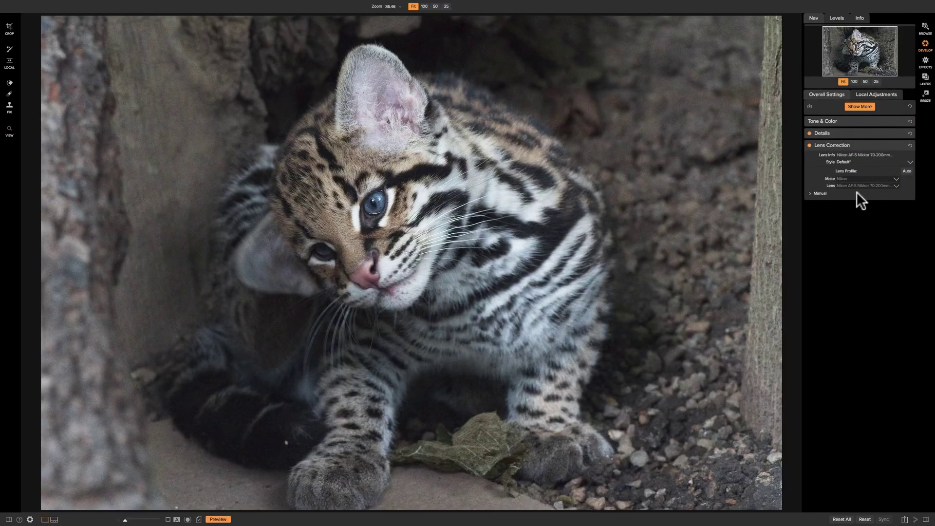
click(861, 144)
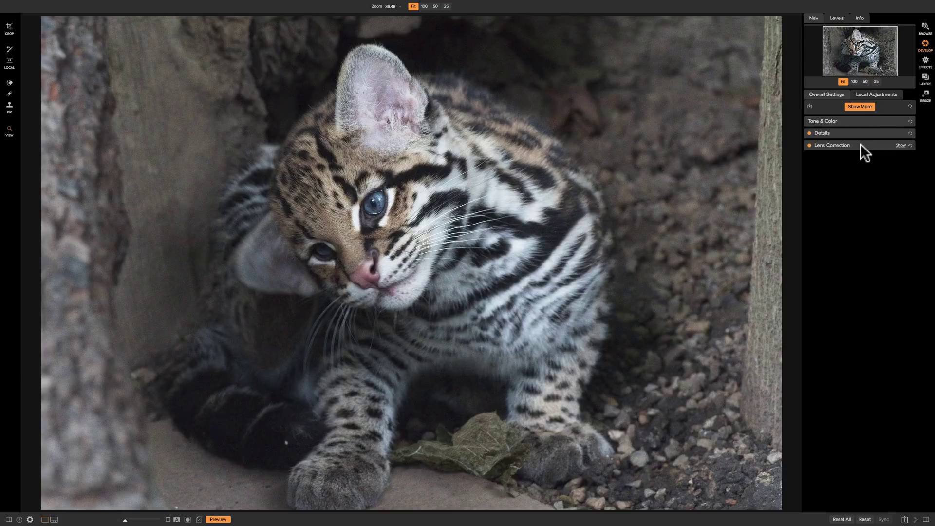
click(929, 62)
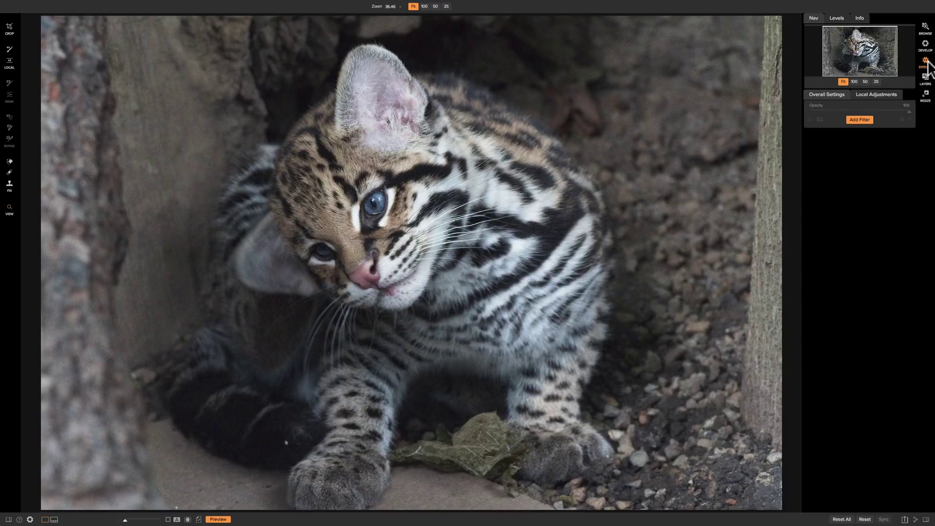
Add a Noise Reduction filter and zoom to 100% centred on the ocelot's eye.
click(855, 121)
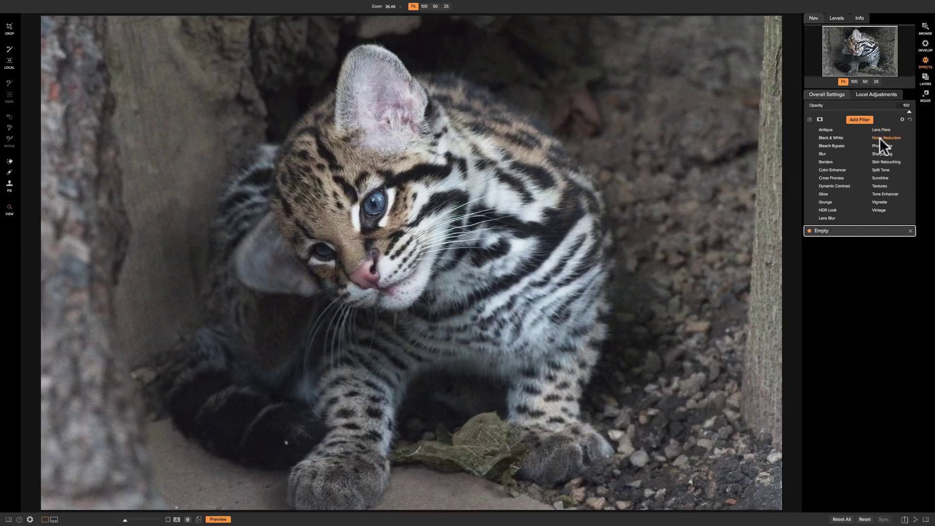
click(880, 138)
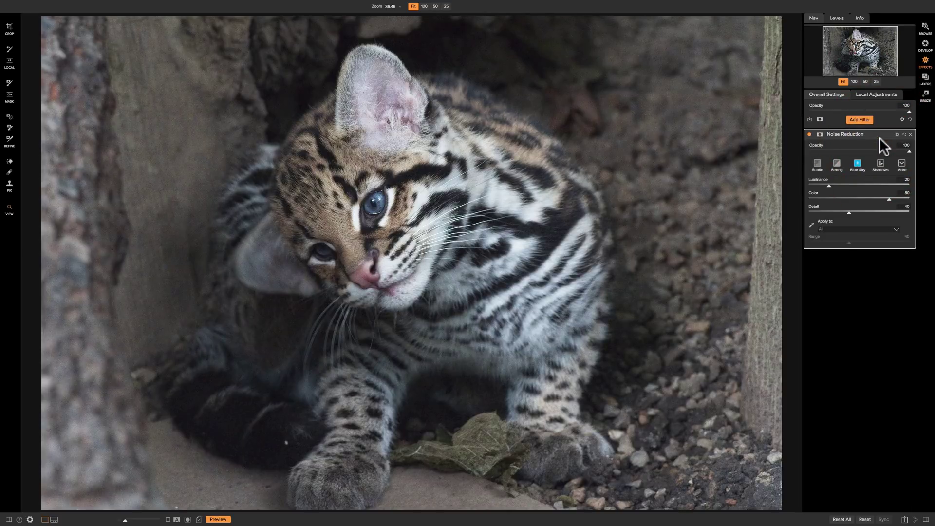
click(612, 151)
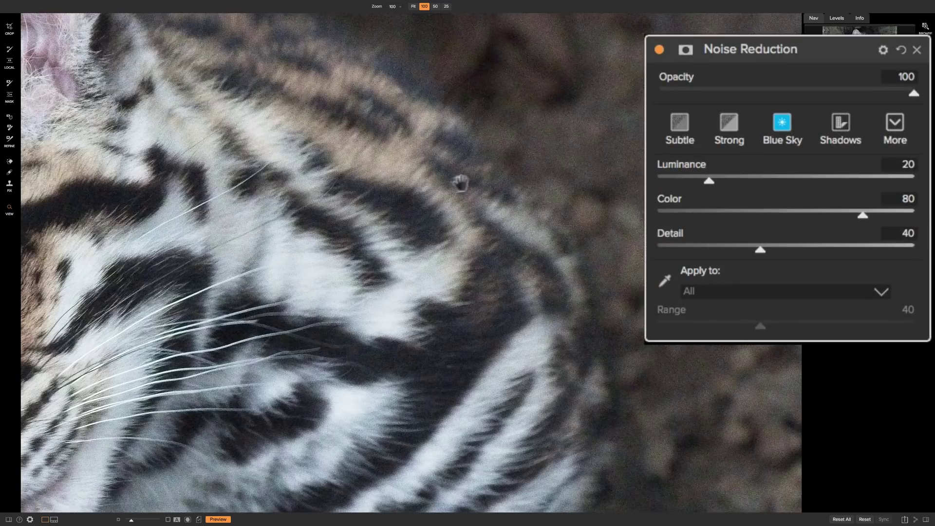
drag(573, 160, 668, 140)
click(668, 140)
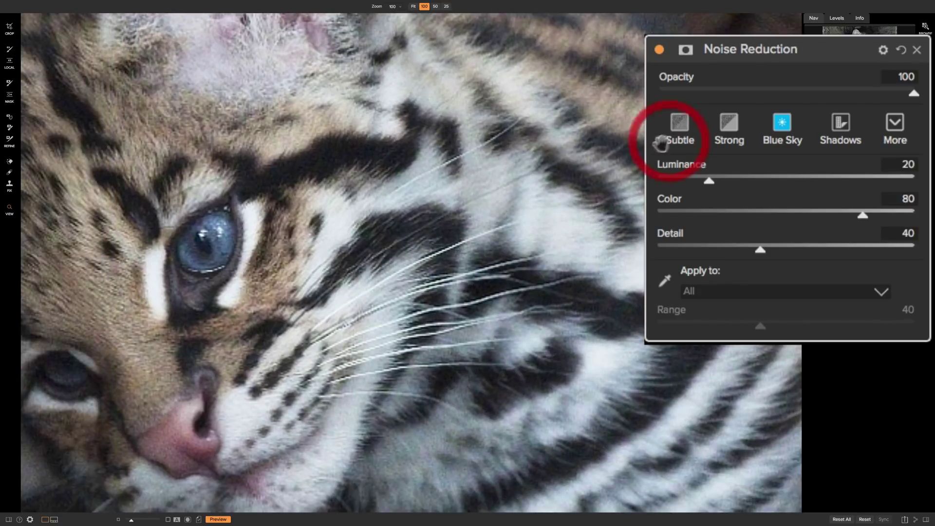
drag(383, 209, 484, 162)
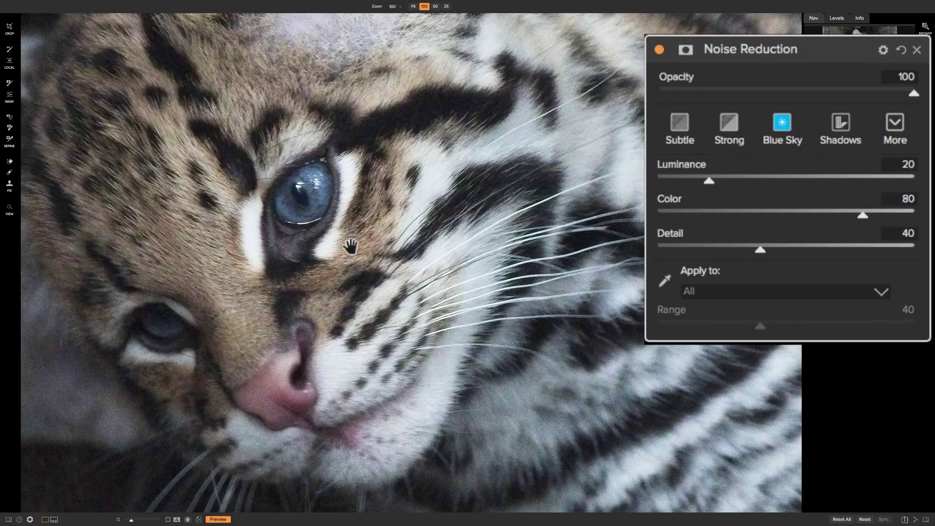
click(732, 117)
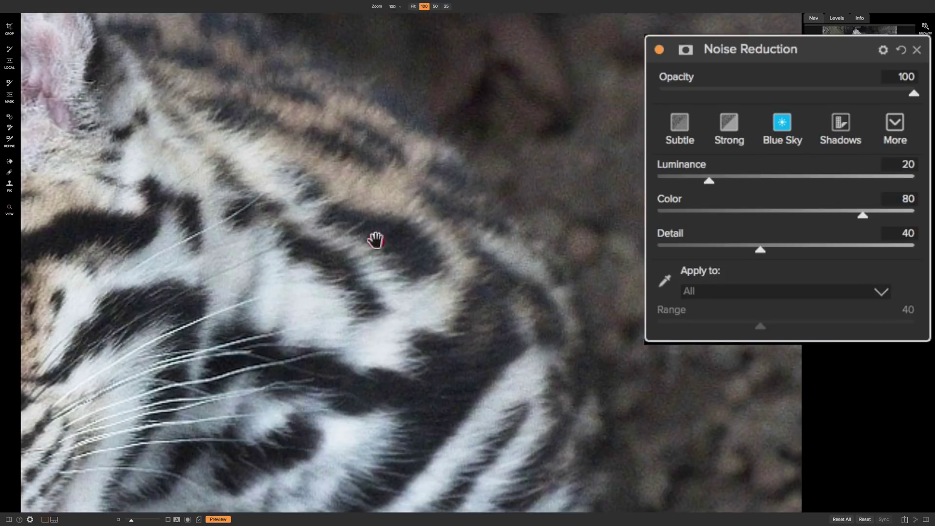
click(375, 240)
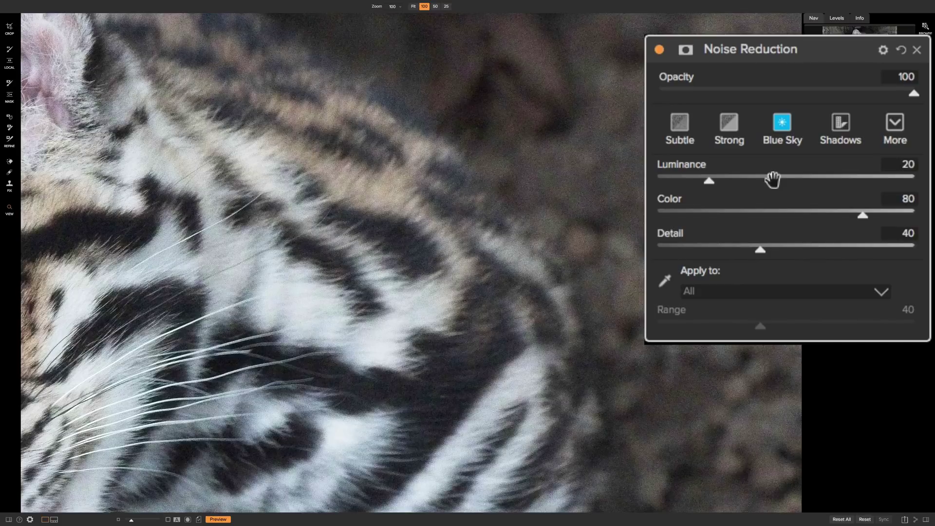
Set Noise Reduction to Luminance 78, Color 100 and Detail 24.
click(707, 179)
drag(863, 215, 915, 215)
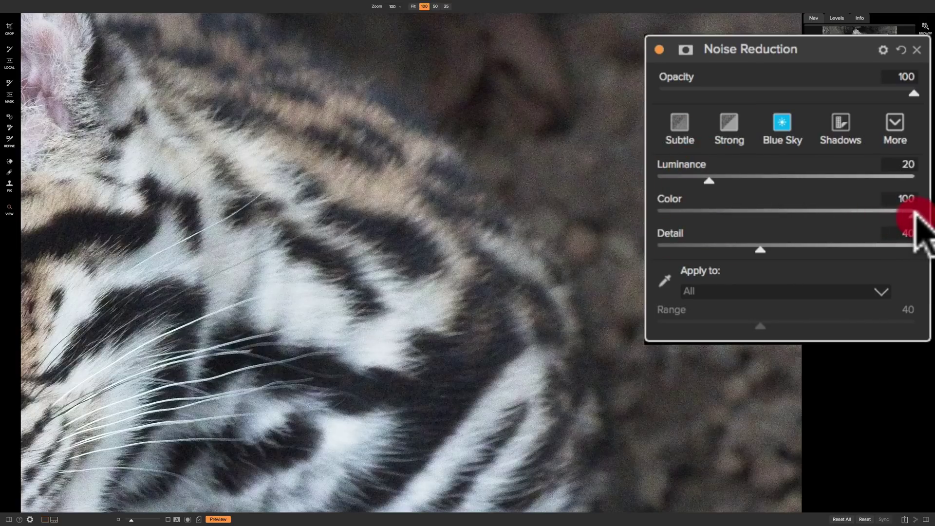
drag(709, 180, 859, 185)
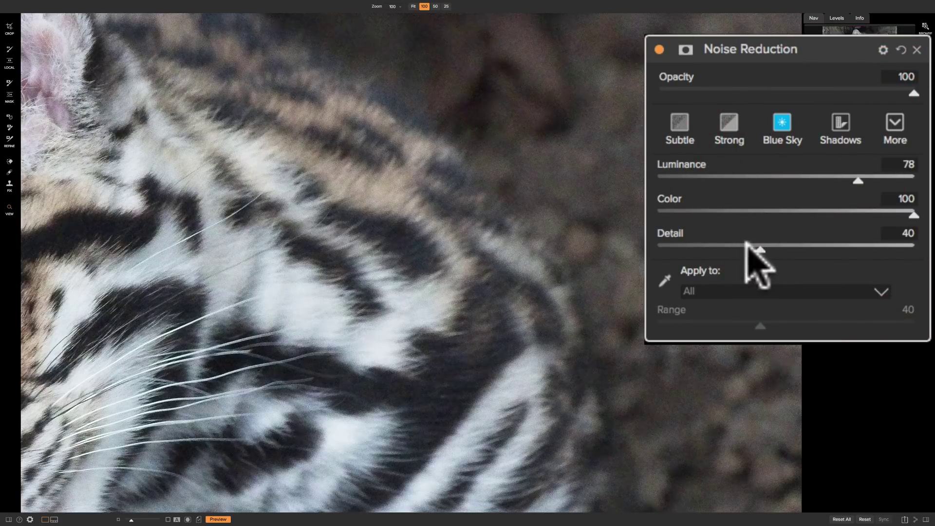
drag(758, 249, 720, 249)
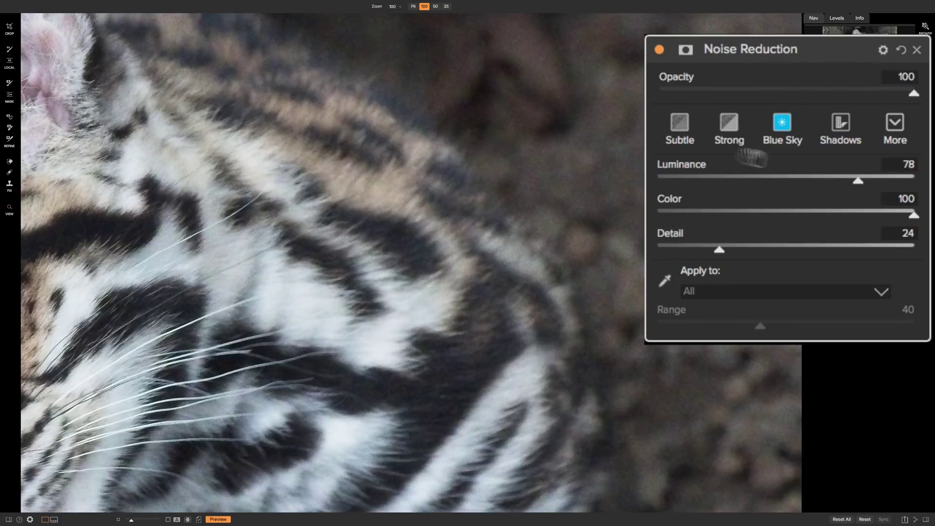
click(658, 49)
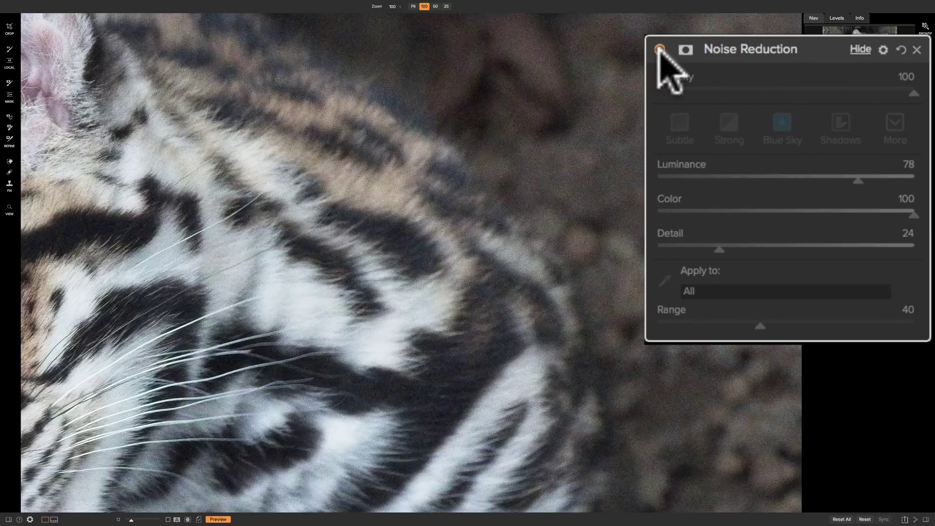
click(659, 49)
click(659, 48)
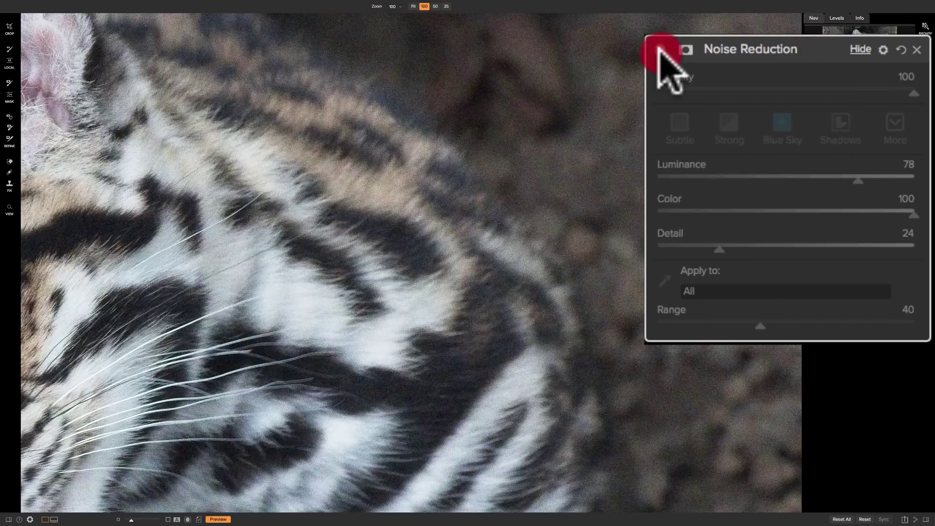
click(659, 49)
mouse_move(239, 232)
mouse_down()
mouse_move(499, 151)
mouse_move(549, 154)
mouse_up()
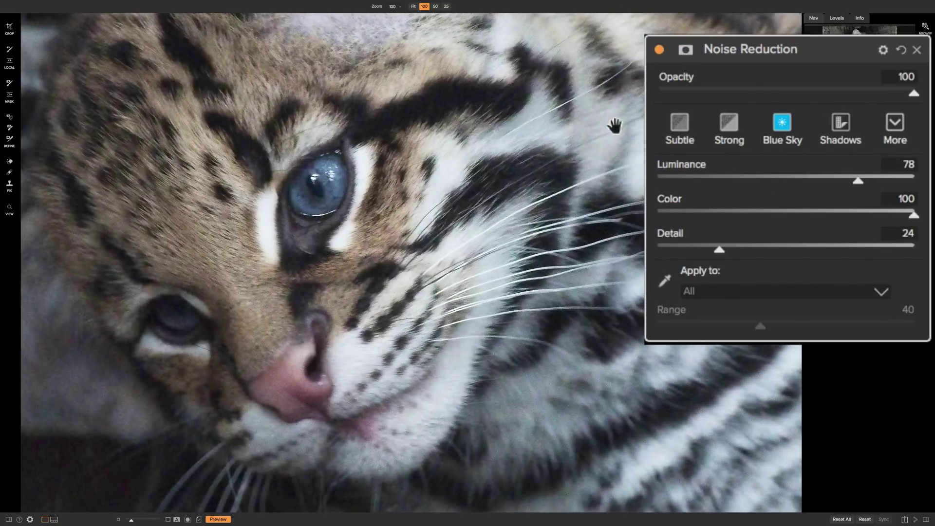
click(659, 49)
click(659, 48)
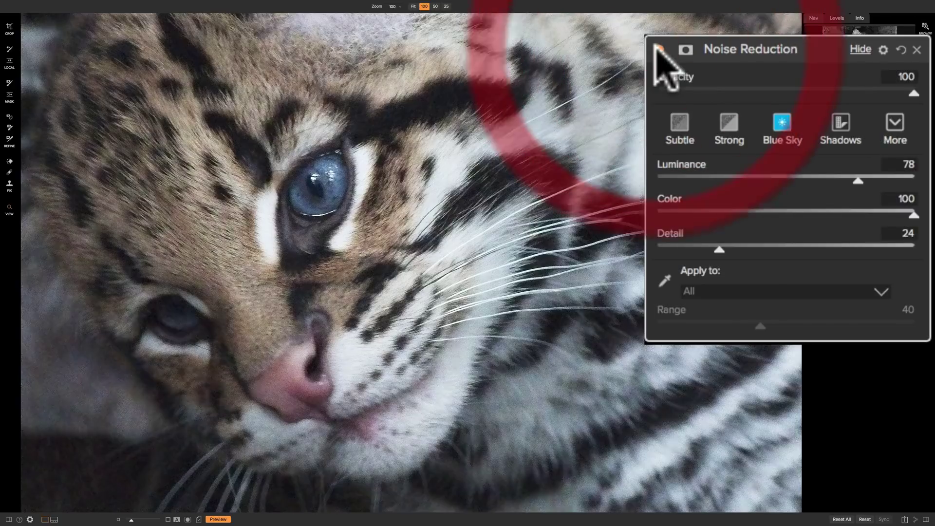
click(659, 49)
click(659, 49)
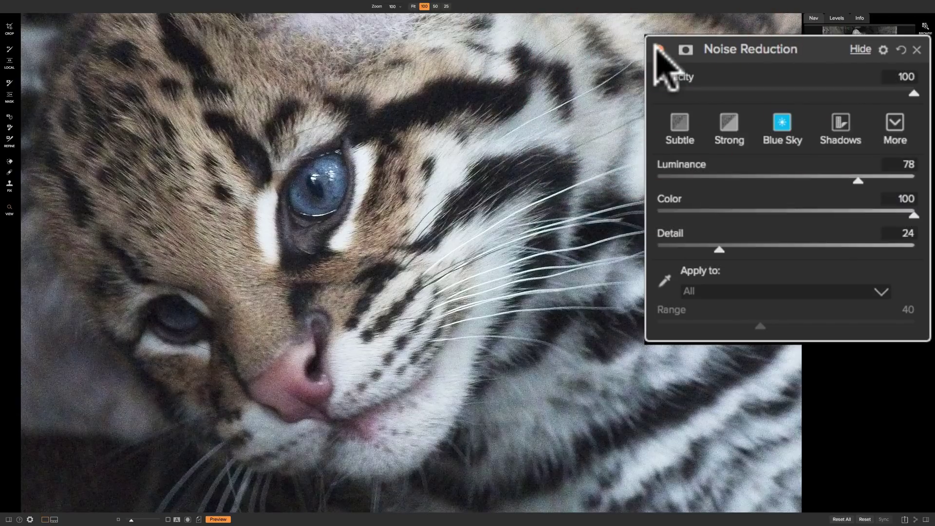
click(658, 49)
click(660, 49)
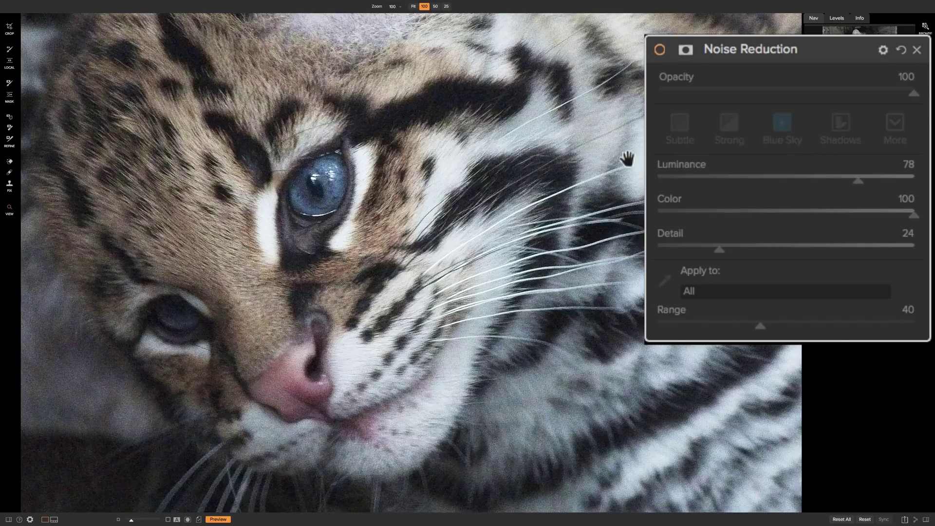
click(660, 49)
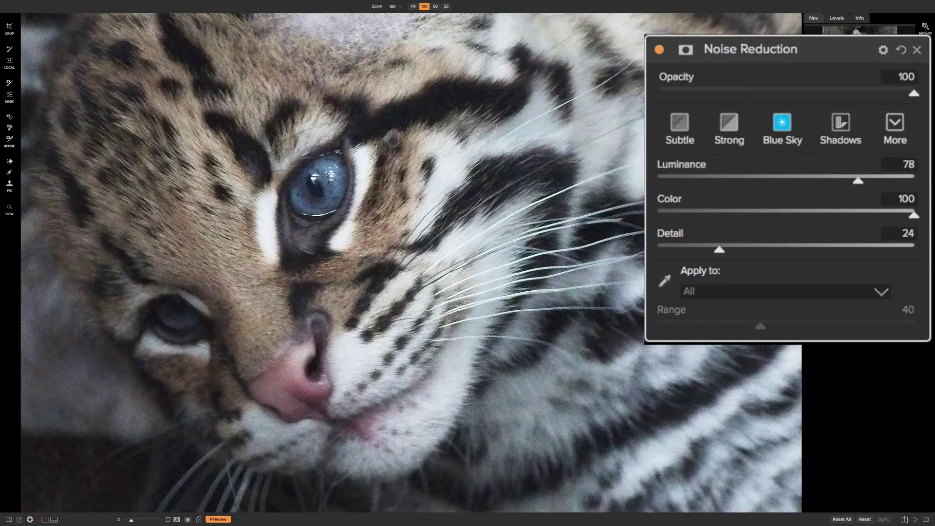
click(412, 205)
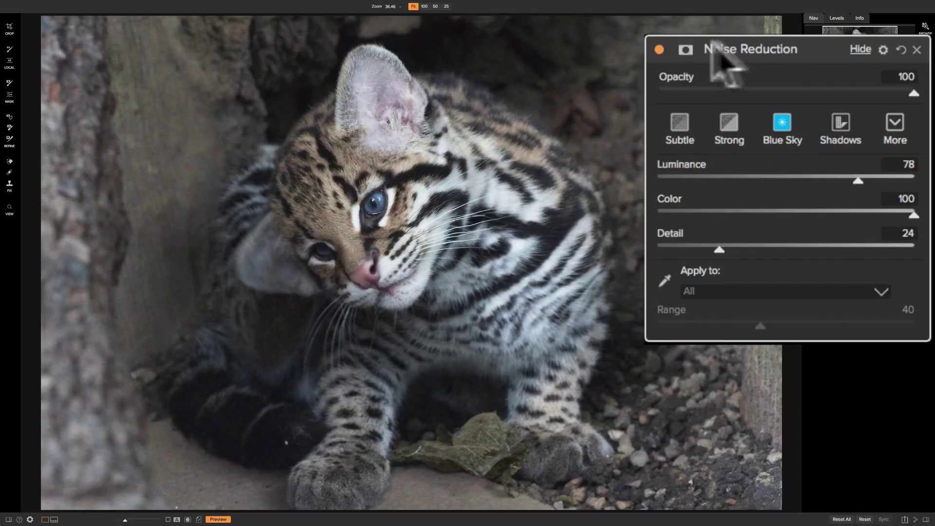
Start masking the Noise Reduction filter with the brush opacity at 79.
click(686, 50)
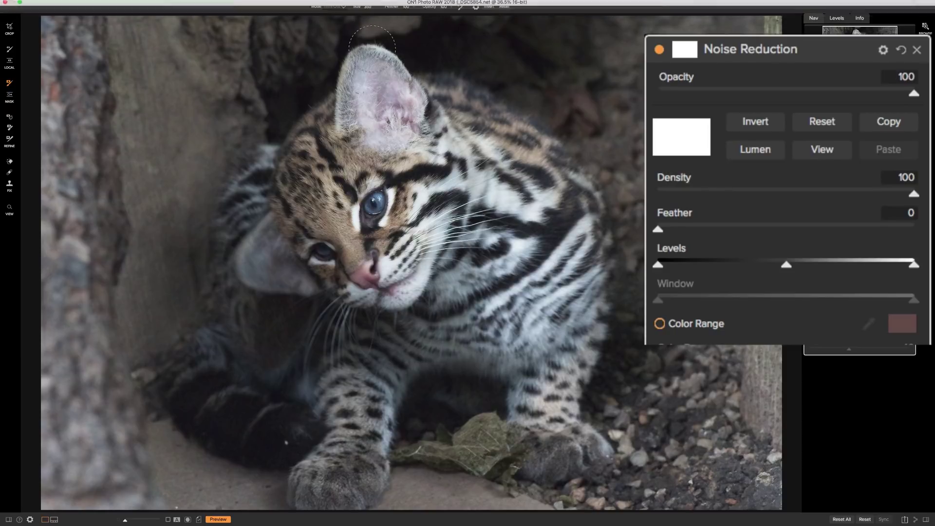
click(445, 7)
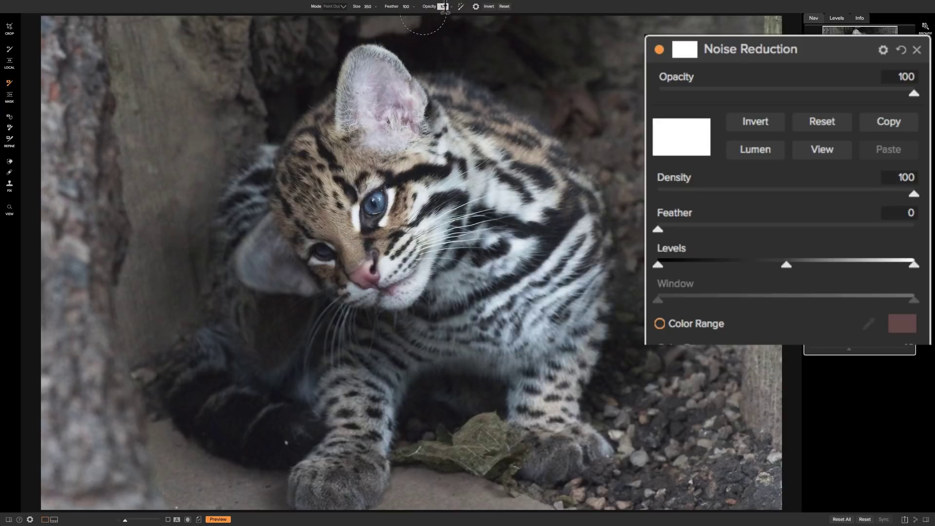
drag(441, 15, 426, 14)
Paint Noise Reduction off the kitten's ear and cheek, check the mask overlay, and collapse the filter.
mouse_move(397, 110)
mouse_down()
mouse_move(378, 72)
mouse_move(365, 73)
mouse_move(362, 127)
mouse_move(382, 117)
mouse_move(408, 128)
mouse_move(377, 150)
mouse_move(319, 148)
mouse_move(305, 159)
mouse_move(297, 202)
mouse_move(304, 208)
mouse_move(411, 162)
mouse_move(436, 165)
mouse_move(426, 175)
mouse_move(374, 120)
mouse_move(420, 186)
mouse_move(421, 202)
mouse_move(395, 241)
mouse_move(365, 177)
mouse_move(355, 170)
mouse_move(329, 179)
mouse_move(323, 194)
mouse_move(383, 250)
mouse_move(372, 258)
mouse_move(317, 241)
mouse_move(309, 250)
mouse_move(369, 277)
mouse_move(408, 275)
mouse_move(423, 244)
mouse_move(420, 213)
mouse_move(404, 175)
mouse_move(380, 169)
mouse_move(318, 241)
mouse_move(269, 262)
mouse_move(270, 245)
mouse_move(296, 244)
mouse_move(292, 262)
mouse_move(370, 280)
mouse_move(398, 278)
mouse_move(409, 259)
mouse_move(398, 278)
mouse_move(409, 231)
mouse_move(387, 215)
mouse_move(406, 199)
mouse_move(416, 157)
mouse_move(371, 74)
mouse_move(359, 77)
mouse_move(305, 173)
mouse_move(273, 259)
mouse_move(393, 272)
mouse_move(448, 172)
mouse_move(459, 188)
mouse_move(436, 123)
mouse_move(403, 121)
mouse_move(352, 230)
mouse_move(350, 163)
mouse_move(322, 219)
mouse_move(334, 282)
mouse_move(371, 284)
mouse_move(404, 257)
mouse_move(437, 151)
mouse_move(438, 138)
mouse_move(410, 126)
mouse_move(378, 81)
mouse_move(320, 155)
mouse_move(313, 230)
mouse_move(381, 162)
mouse_move(367, 242)
mouse_move(335, 257)
mouse_up()
click(309, 257)
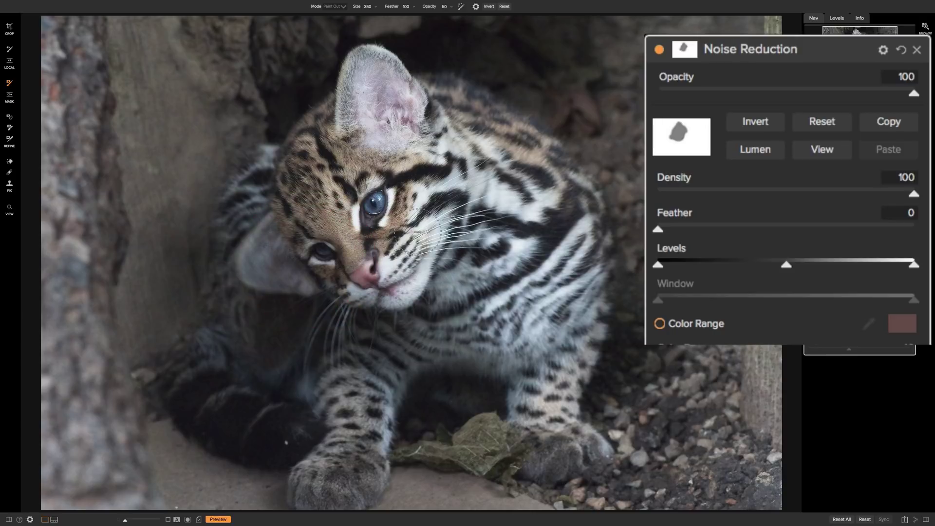
click(819, 149)
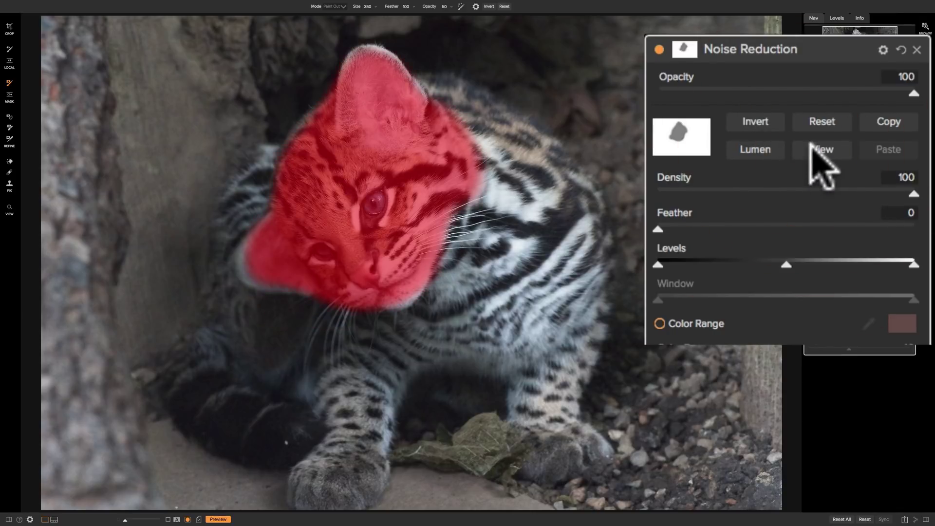
click(812, 145)
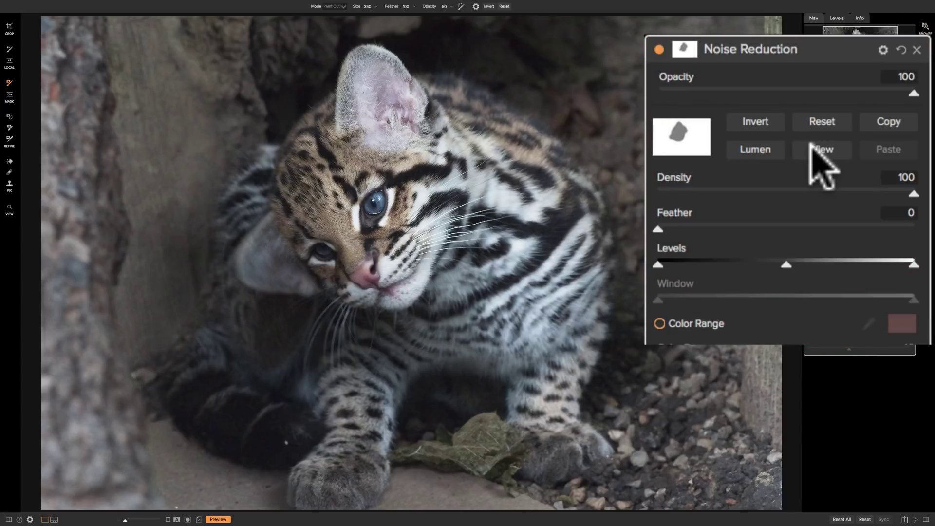
click(872, 132)
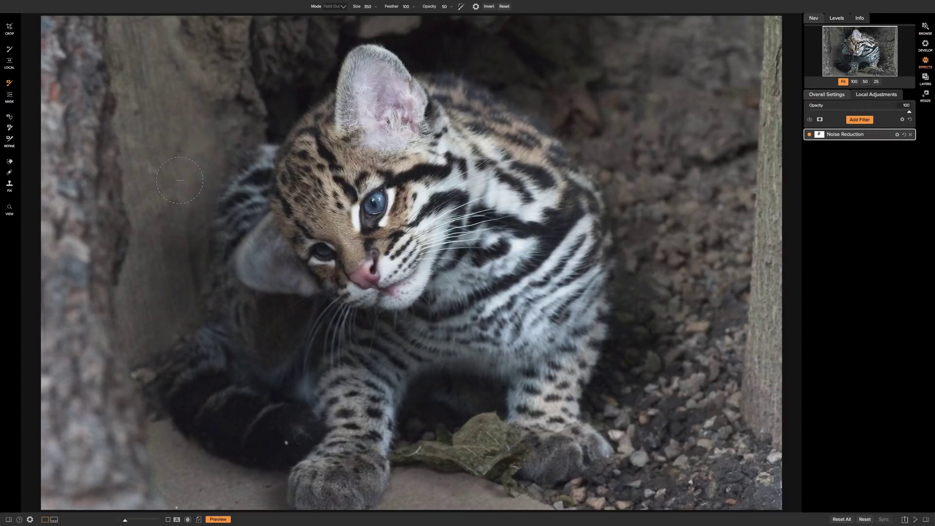
Add a Tone Enhancer filter above Noise Reduction.
key(z)
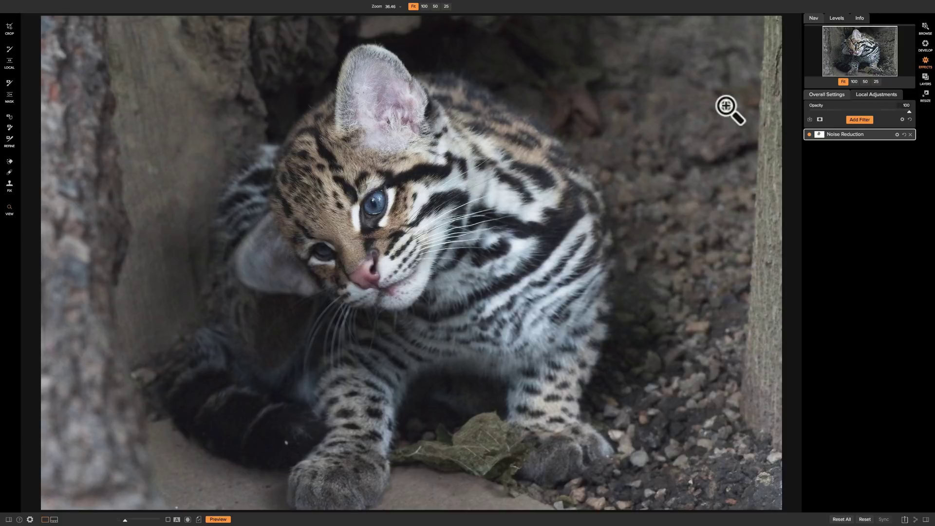
mouse_move(885, 131)
click(863, 118)
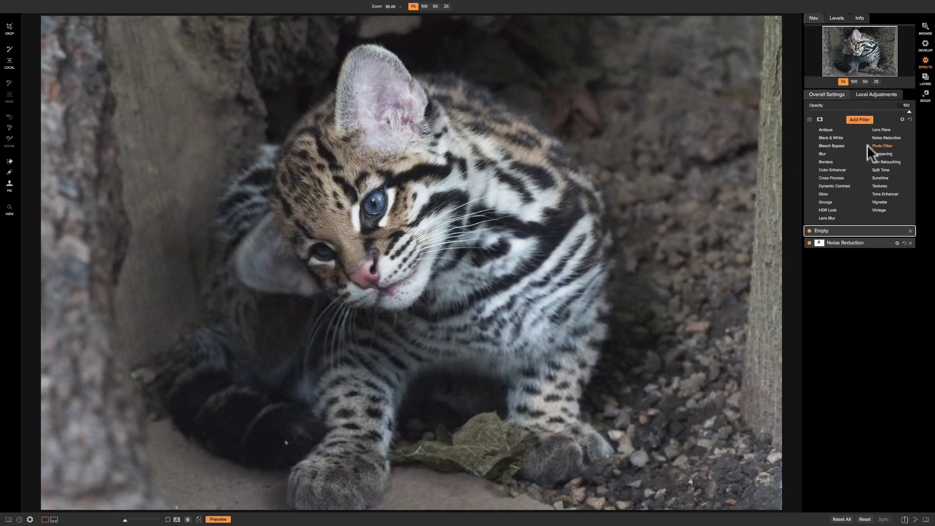
click(876, 193)
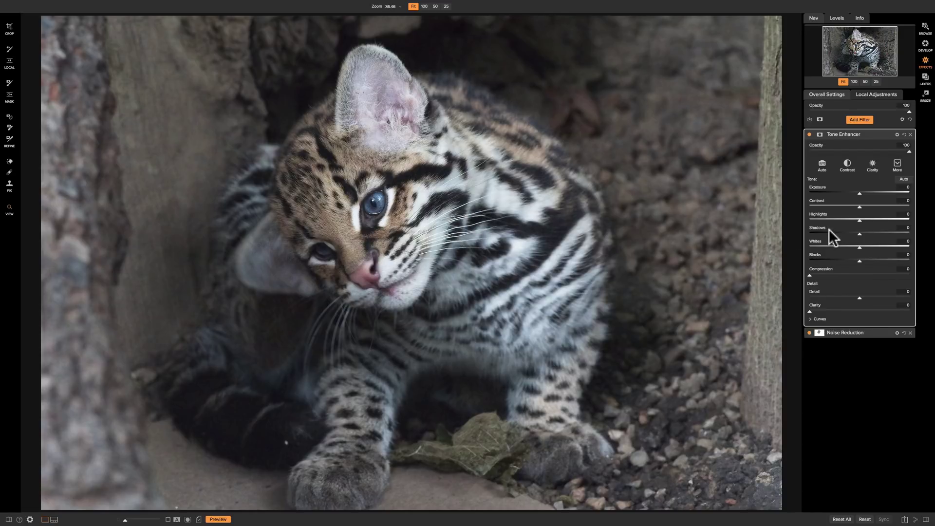
Set Tone Enhancer Highlights to -100 and Shadows to 40, and show its Curves section.
drag(829, 229, 828, 212)
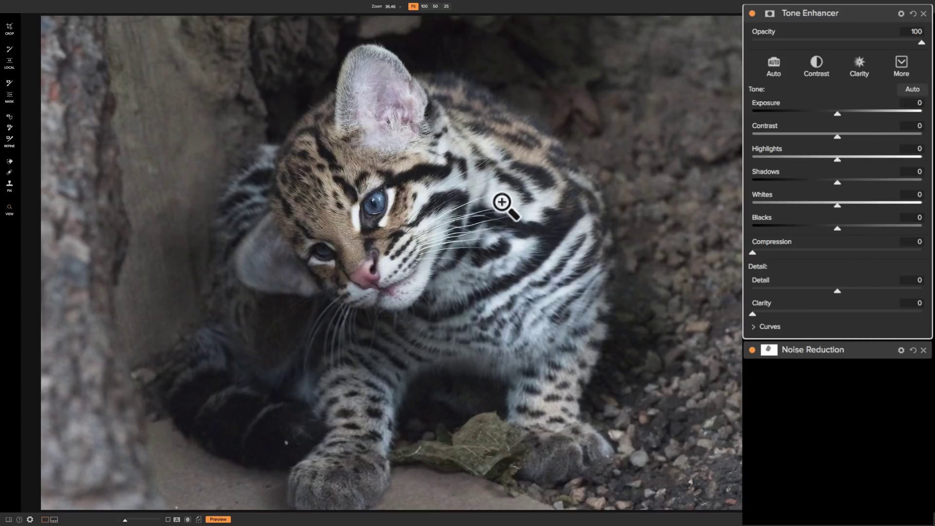
drag(837, 158, 764, 158)
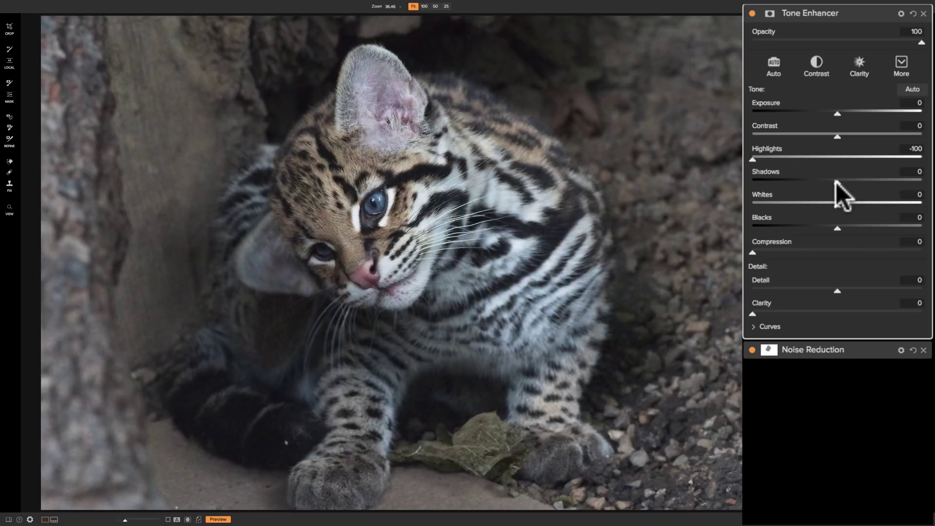
drag(836, 182, 880, 183)
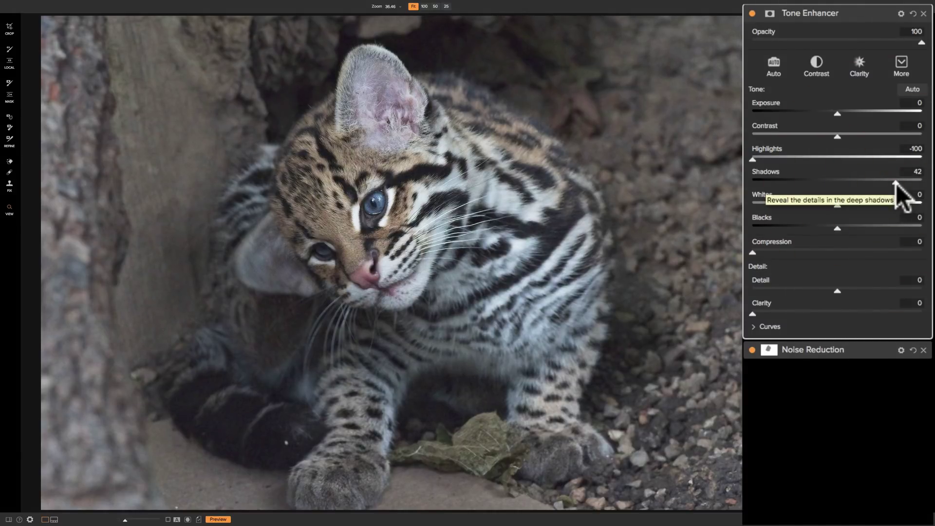
mouse_move(897, 183)
mouse_down()
mouse_move(864, 183)
mouse_move(893, 183)
mouse_up()
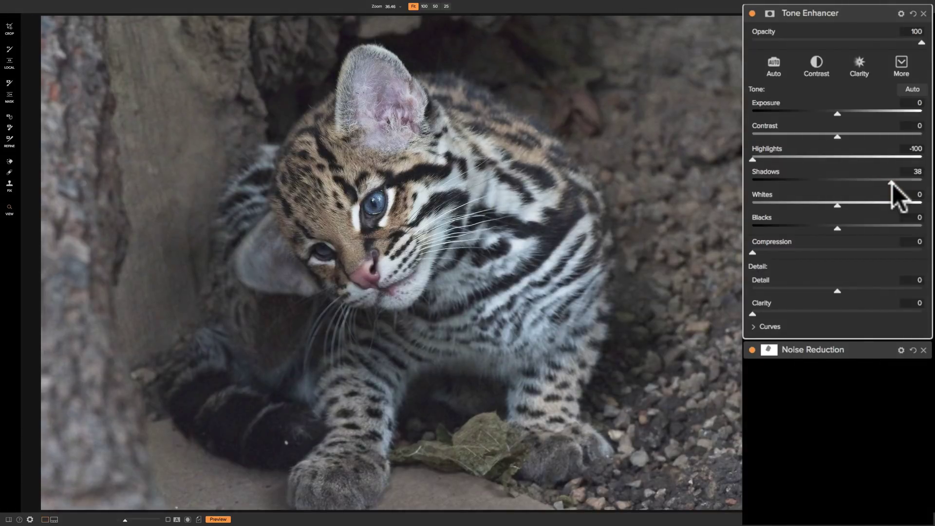
click(892, 182)
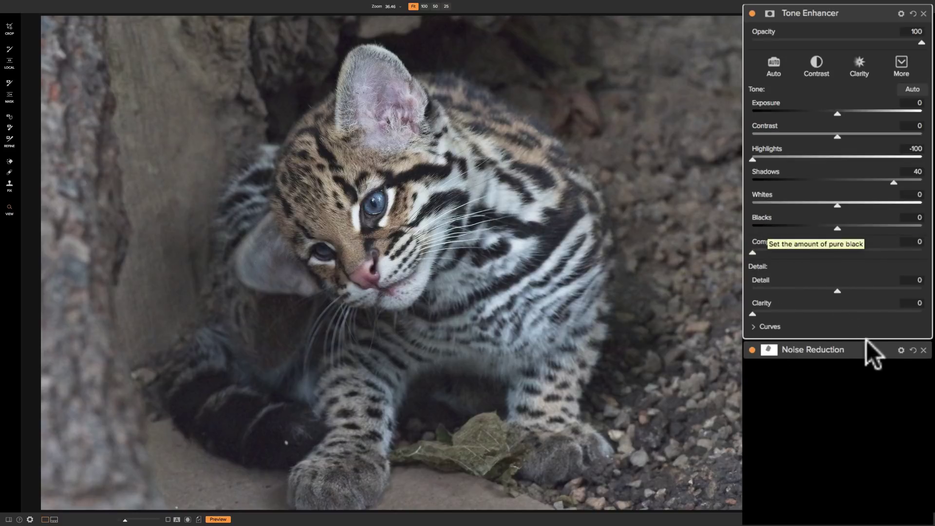
click(754, 326)
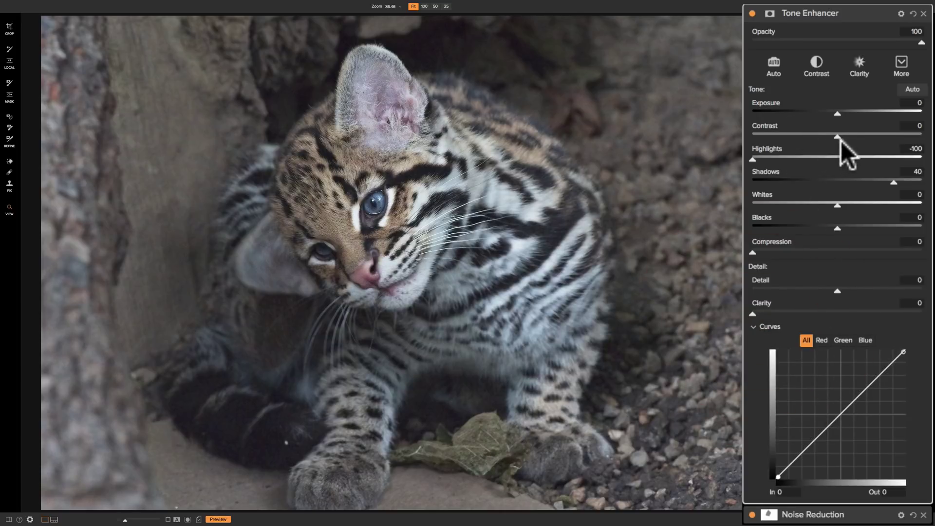
Shape a gentle S-curve: add a midpoint, lift the upper tones and slightly lower a dark-tone point.
click(842, 415)
click(842, 415)
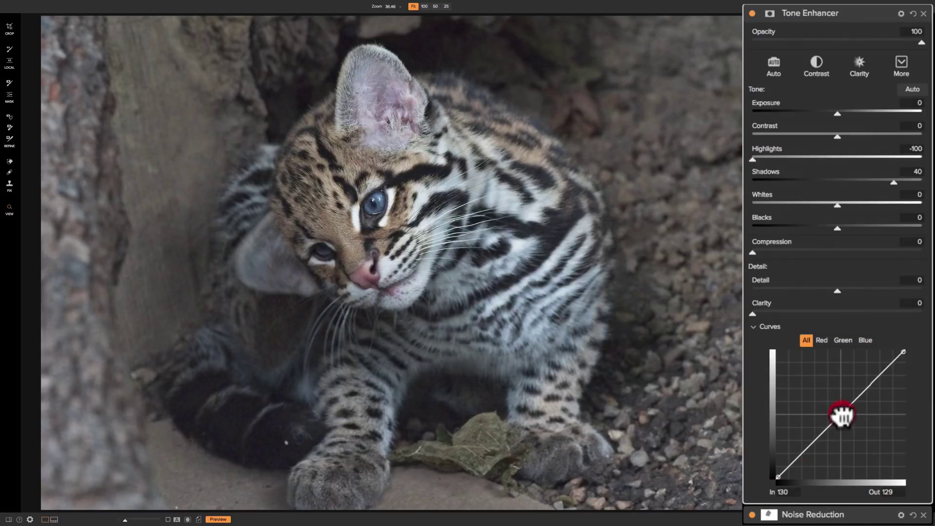
drag(842, 415, 841, 413)
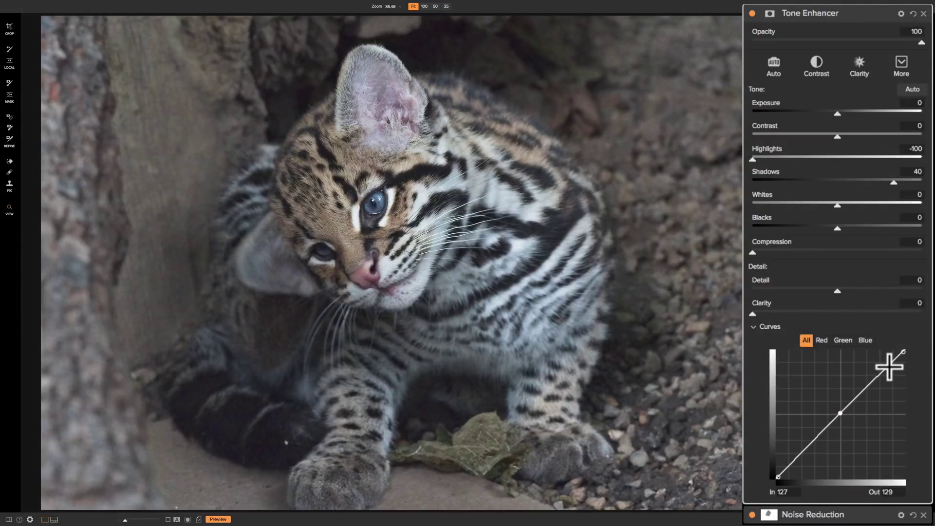
drag(890, 366, 871, 377)
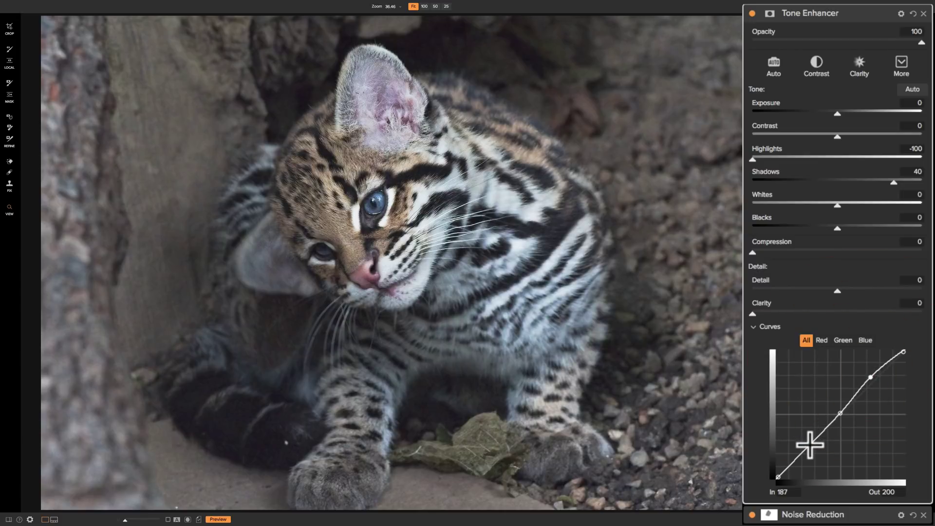
click(810, 445)
drag(809, 445, 811, 445)
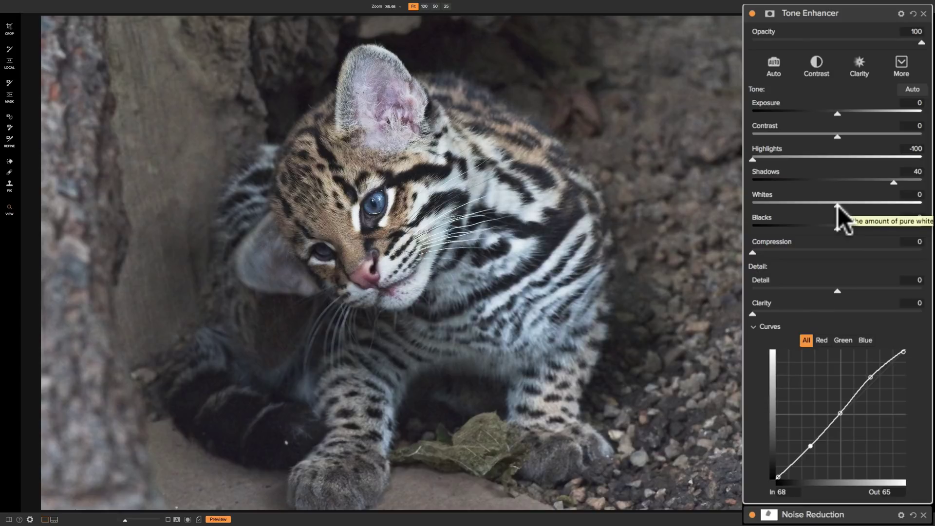
Raise Whites to 13 and darken Blacks to -15, easing back to limit clipping.
mouse_move(838, 206)
mouse_down()
mouse_move(914, 204)
mouse_move(867, 202)
mouse_up()
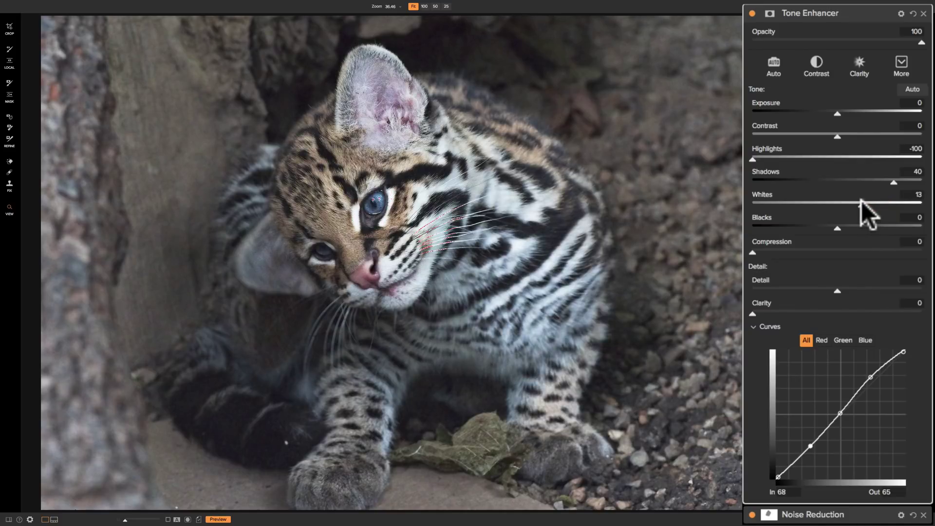
click(861, 201)
drag(836, 227, 794, 227)
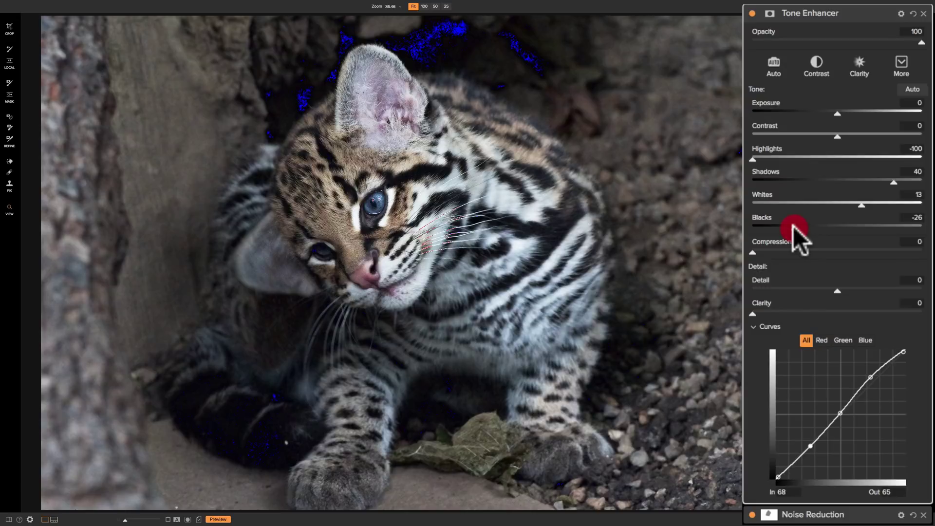
drag(794, 226, 792, 227)
drag(794, 227, 793, 227)
drag(800, 227, 807, 228)
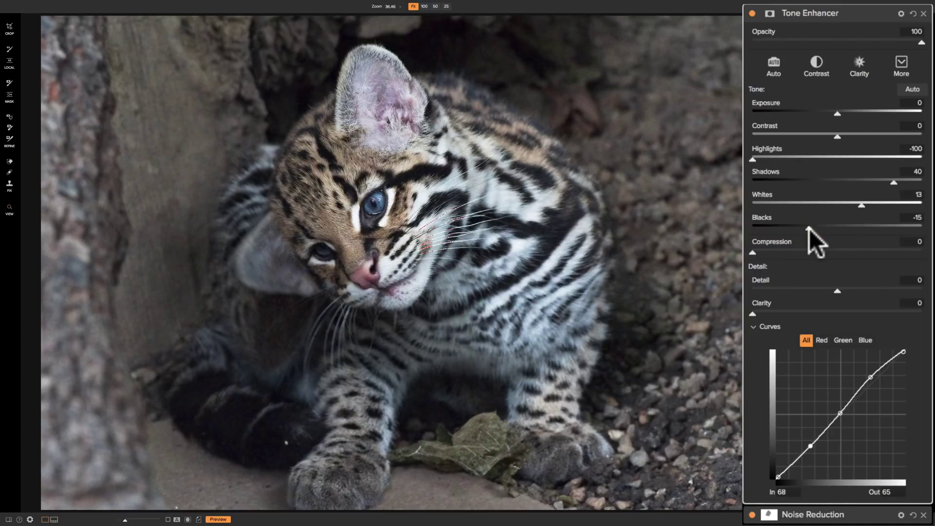
click(809, 229)
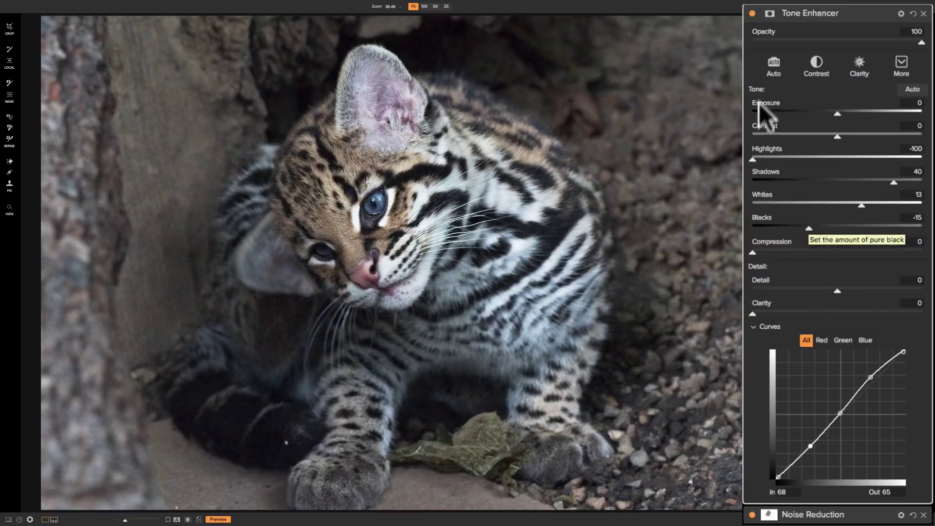
Toggle the Tone Enhancer on and off repeatedly to compare before and after.
click(752, 13)
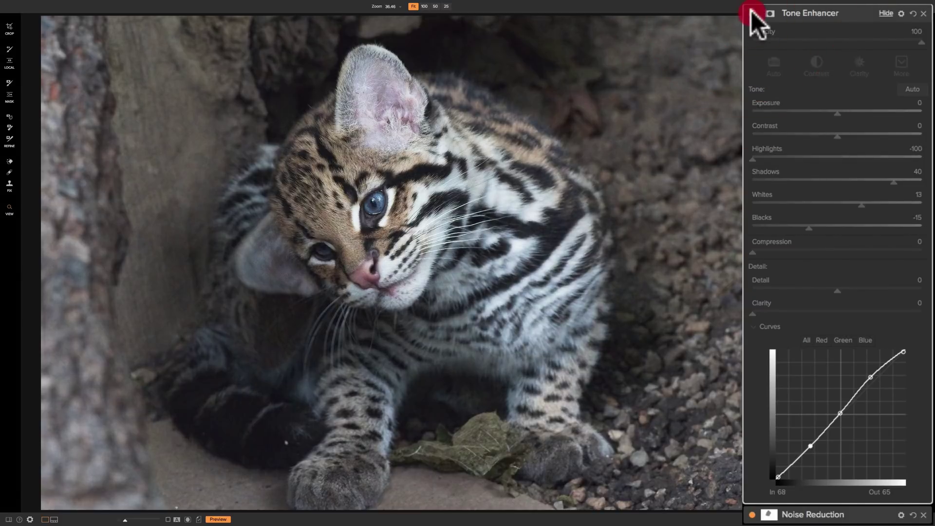
click(752, 13)
click(752, 12)
click(751, 13)
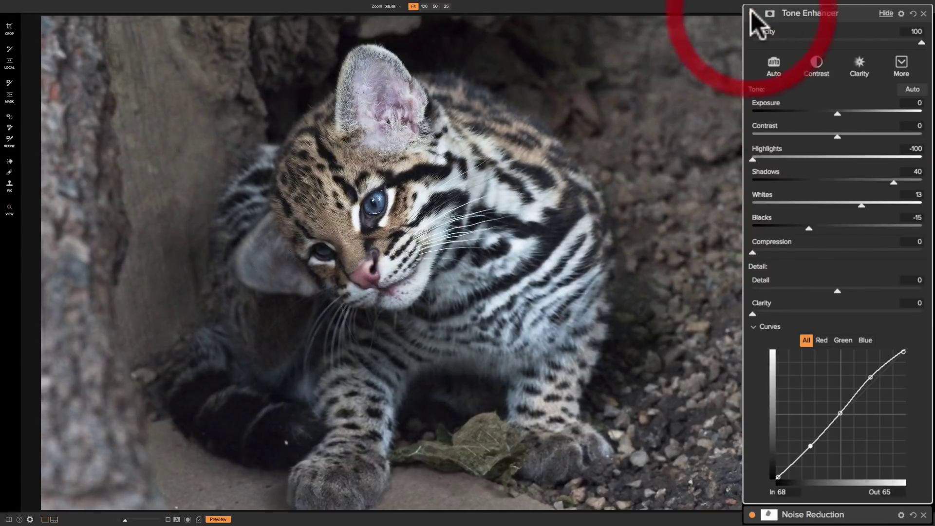
click(752, 13)
click(751, 13)
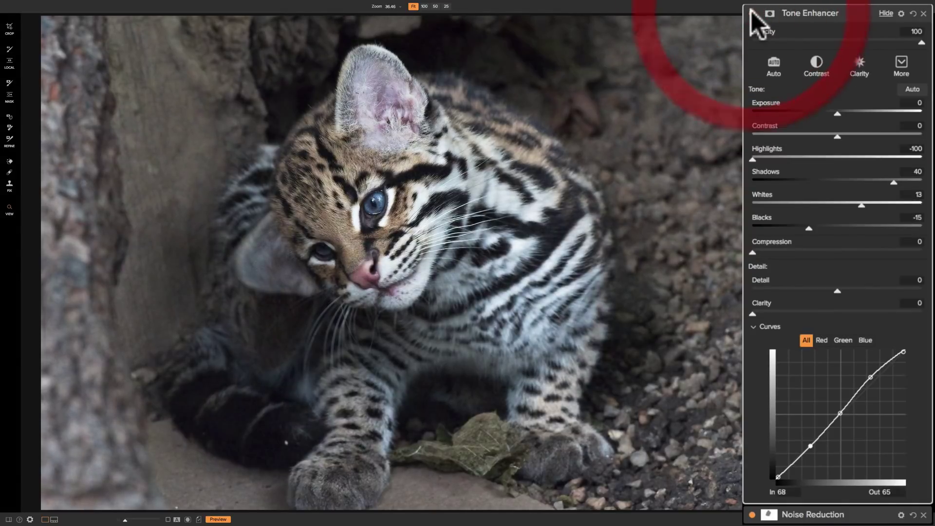
click(752, 13)
click(752, 13)
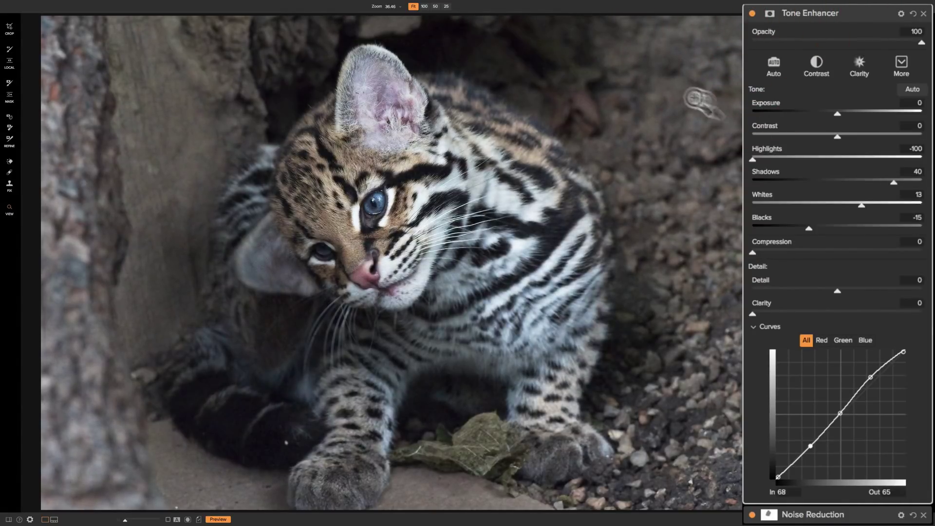
click(752, 12)
click(752, 13)
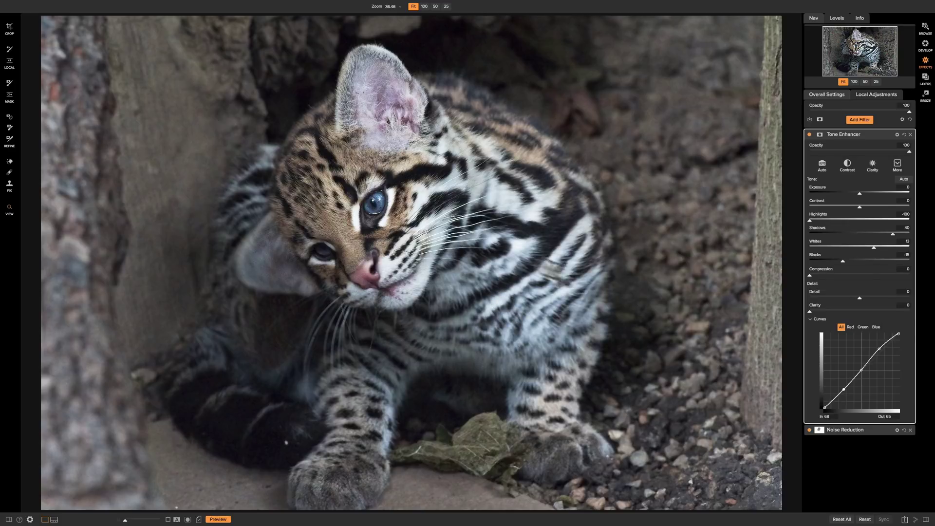
Collapse the Tone Enhancer and add a second Tone Enhancer filter above it.
click(864, 134)
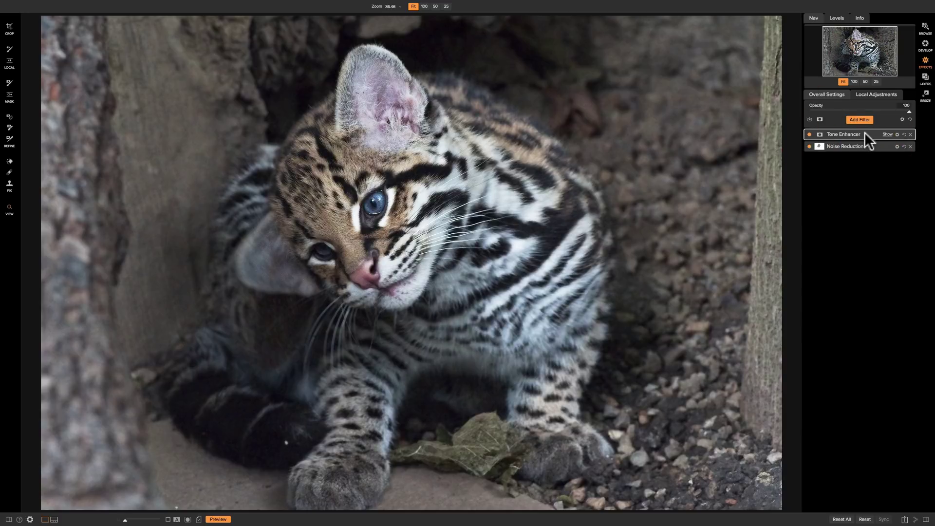
click(862, 119)
click(879, 193)
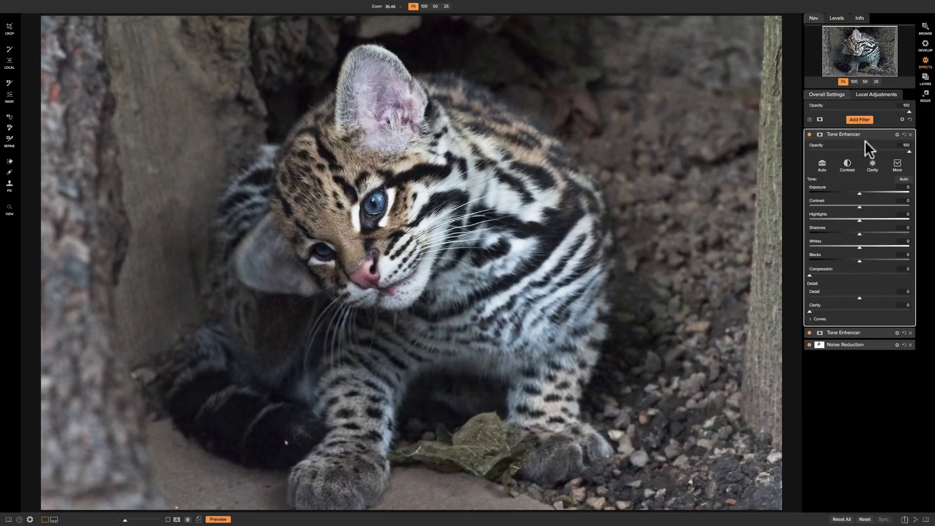
Delete the duplicate Tone Enhancer, collapse the remaining one, and add a new empty filter.
click(910, 134)
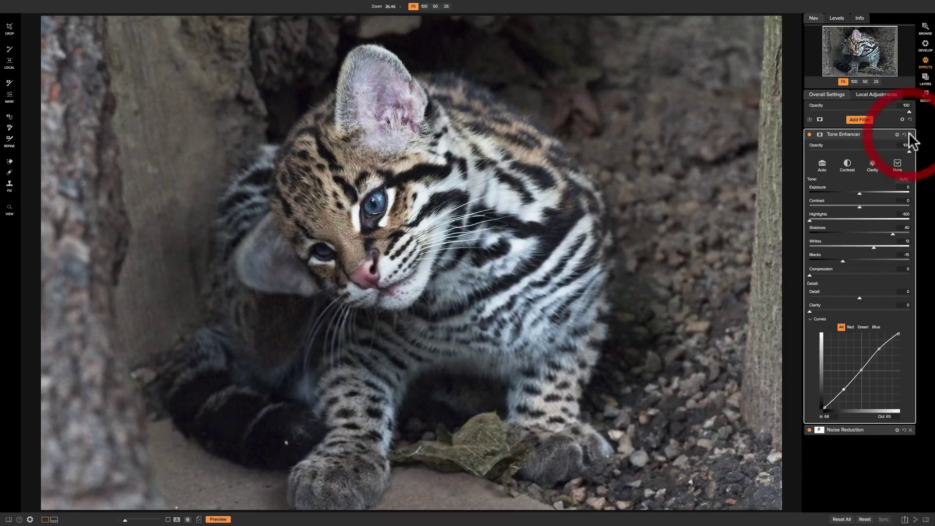
click(867, 135)
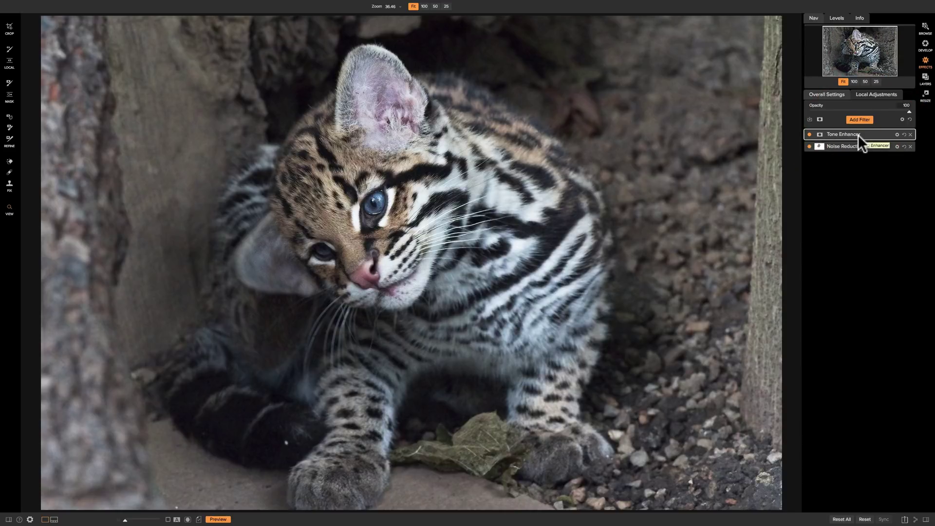
mouse_move(859, 137)
drag(864, 136, 862, 136)
click(858, 118)
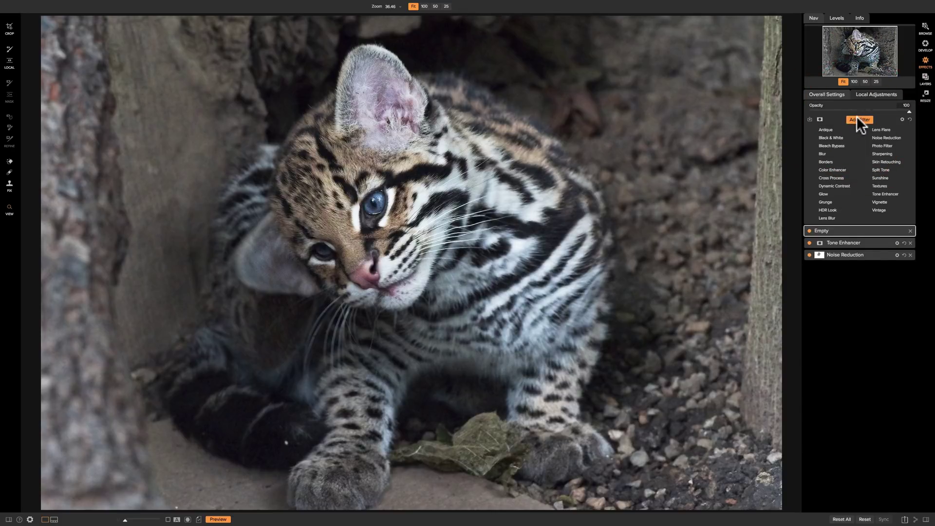
Make the new filter Dynamic Contrast with Small and Large at 0 and Medium at -1.
click(833, 185)
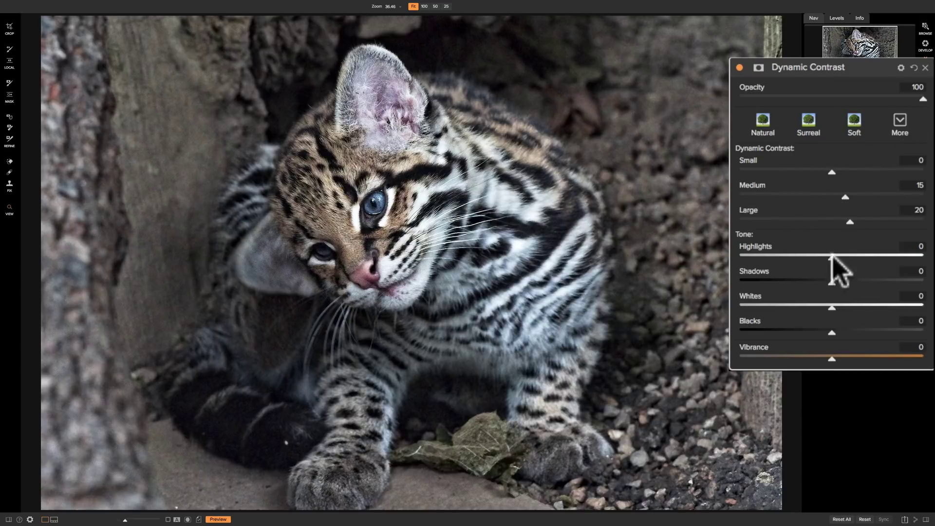
drag(922, 95, 921, 165)
click(831, 171)
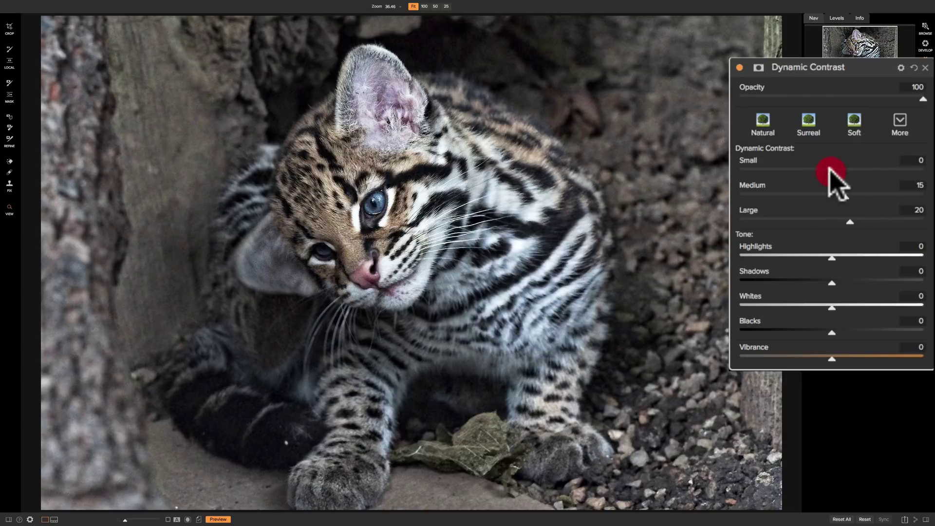
drag(846, 195, 833, 222)
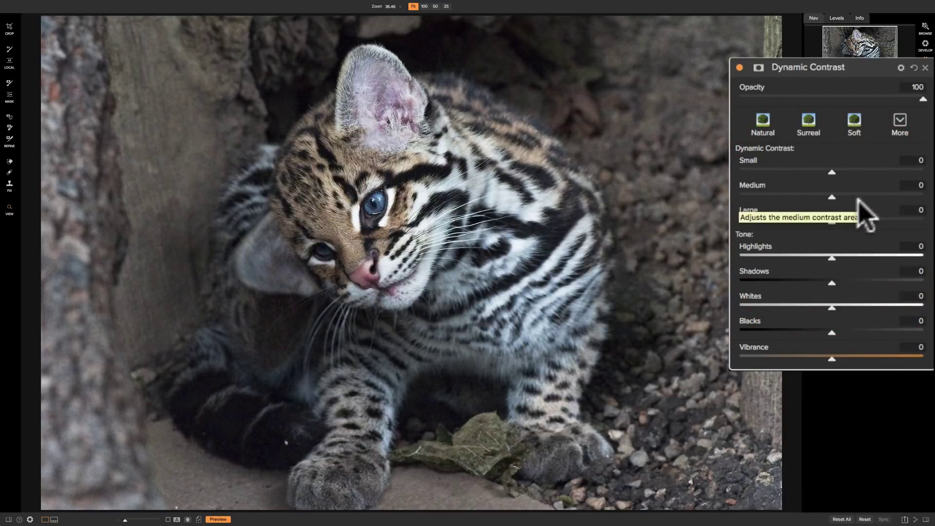
mouse_move(833, 222)
mouse_down()
mouse_move(862, 224)
mouse_move(833, 223)
mouse_move(835, 198)
mouse_move(847, 198)
mouse_move(835, 195)
mouse_move(846, 196)
mouse_move(828, 194)
mouse_up()
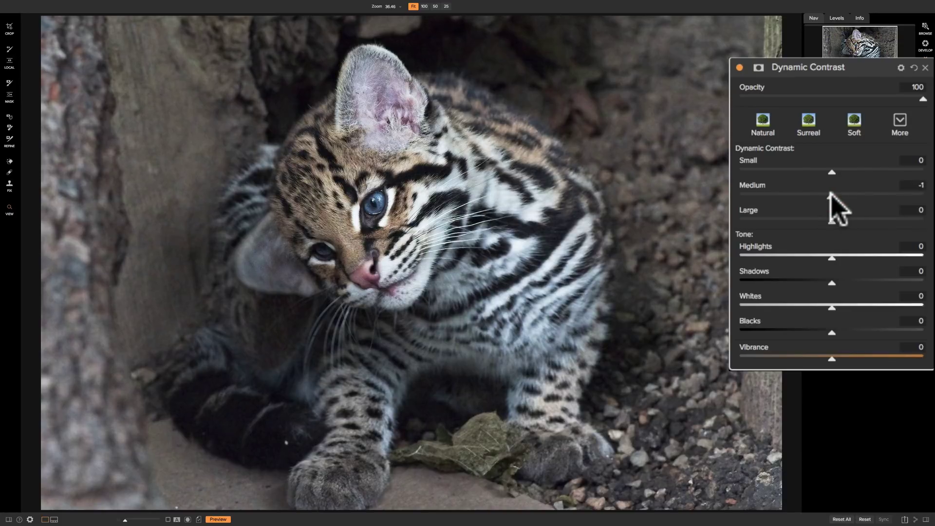
Set Dynamic Contrast to Small 10 and Medium 3, comparing before/after, then collapse its panel.
mouse_move(832, 172)
mouse_down()
mouse_move(844, 173)
mouse_move(823, 172)
mouse_move(837, 172)
mouse_up()
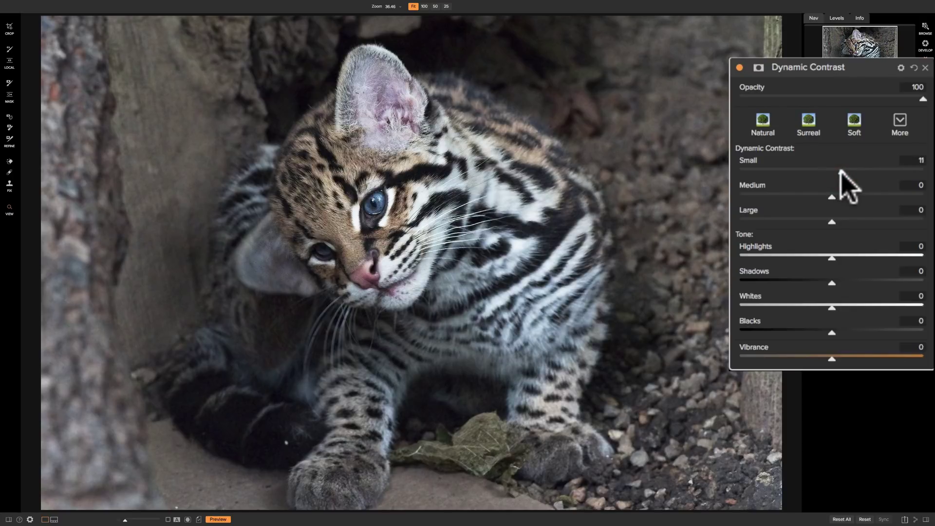
drag(840, 170, 839, 172)
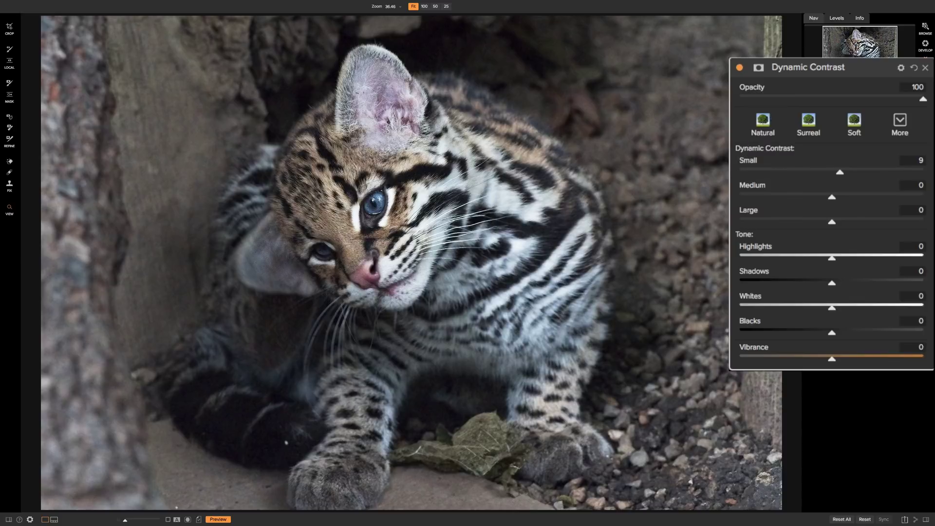
click(740, 67)
click(740, 68)
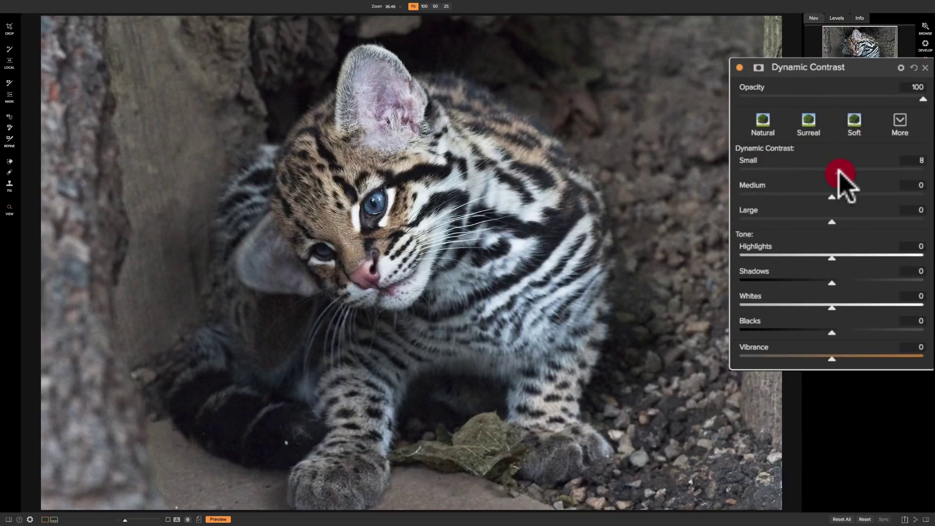
drag(839, 170, 850, 184)
click(739, 68)
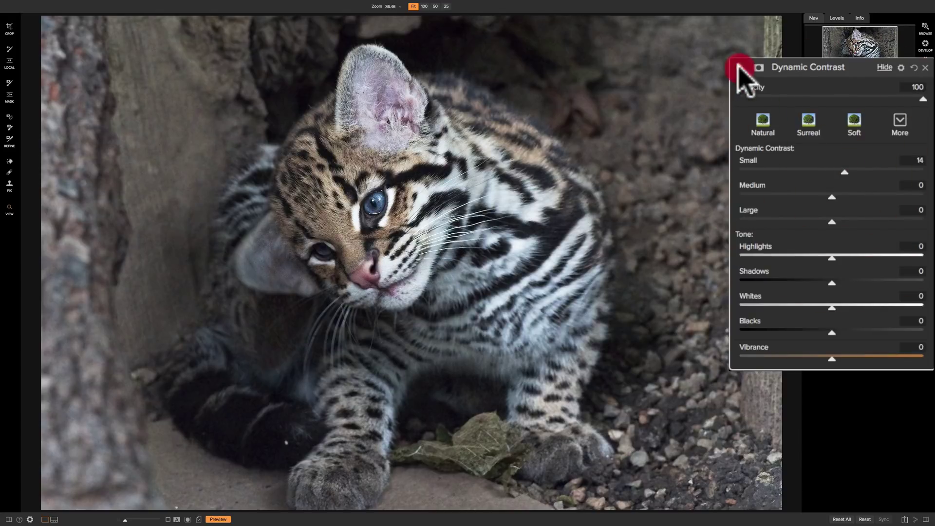
click(739, 68)
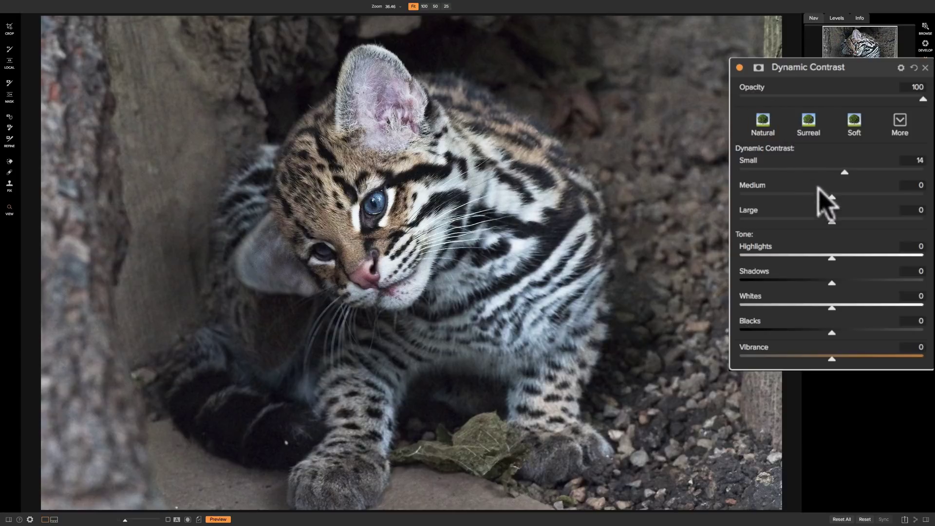
drag(834, 196, 842, 172)
click(740, 67)
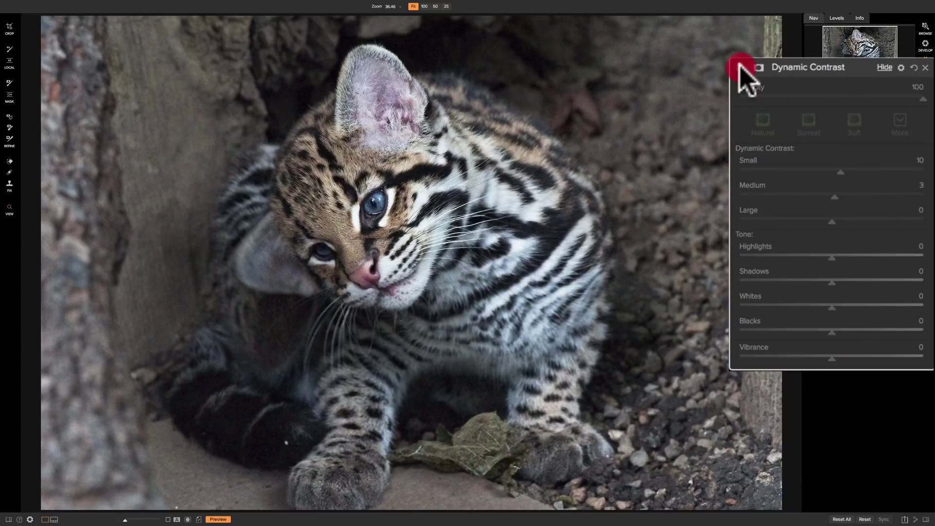
click(739, 68)
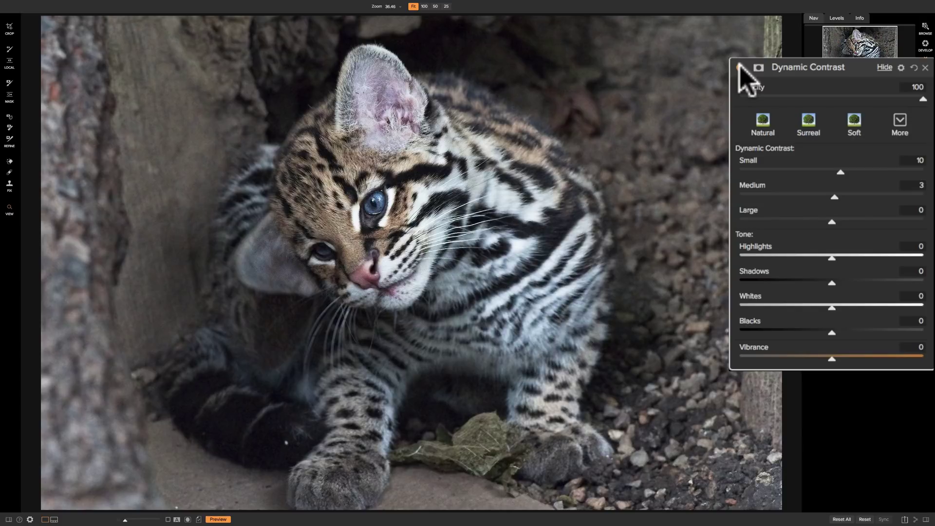
click(858, 67)
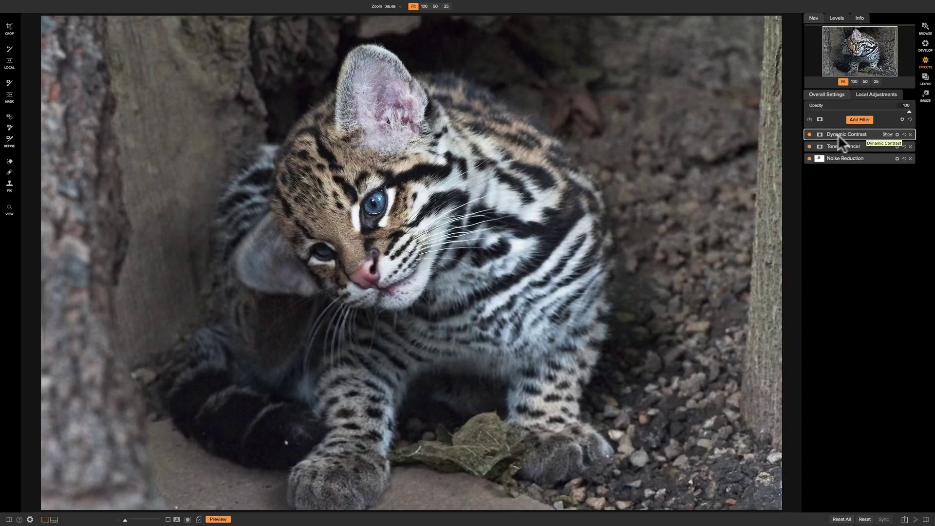
Disable Dynamic Contrast and add a Sharpening filter, removing an accidentally added Noise Reduction filter.
click(810, 134)
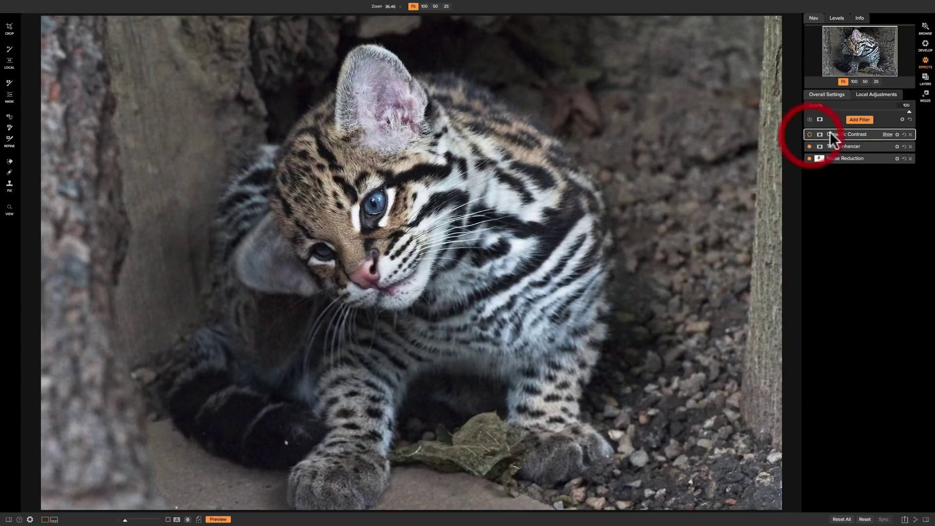
click(858, 122)
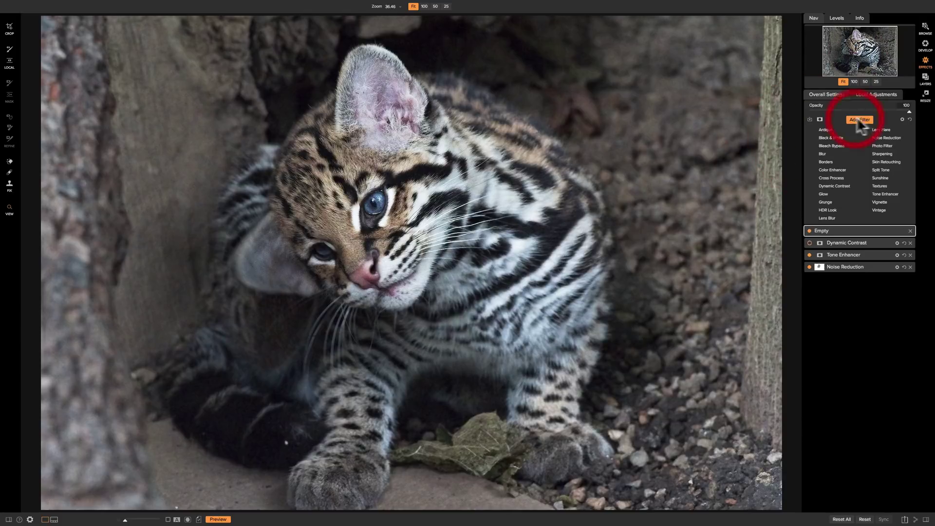
click(878, 137)
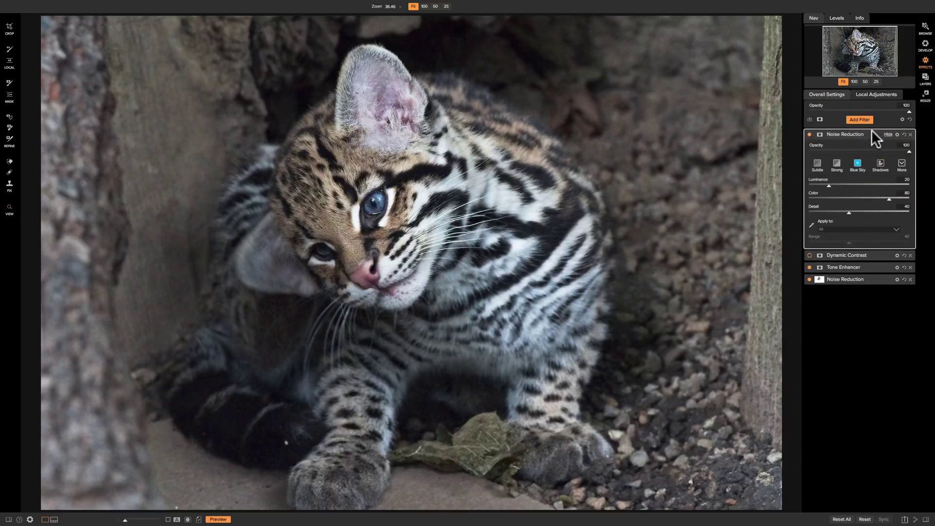
click(911, 135)
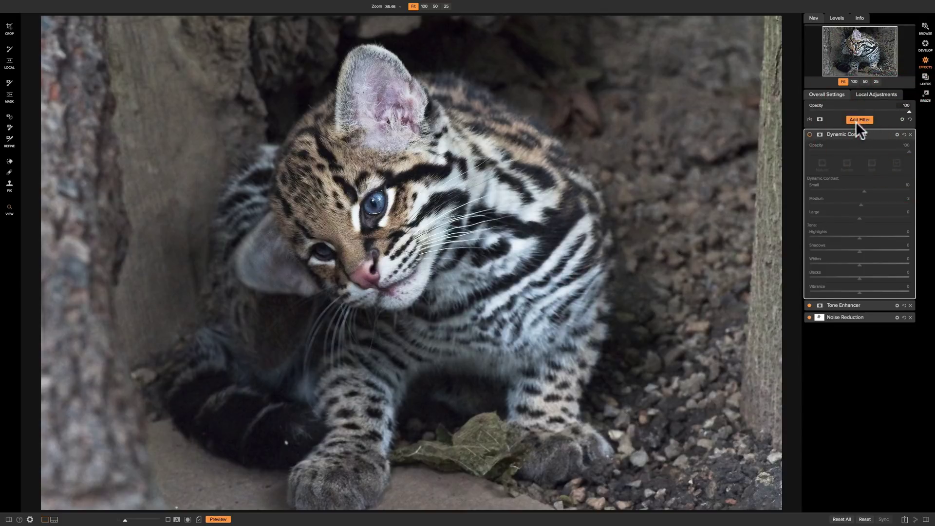
click(860, 119)
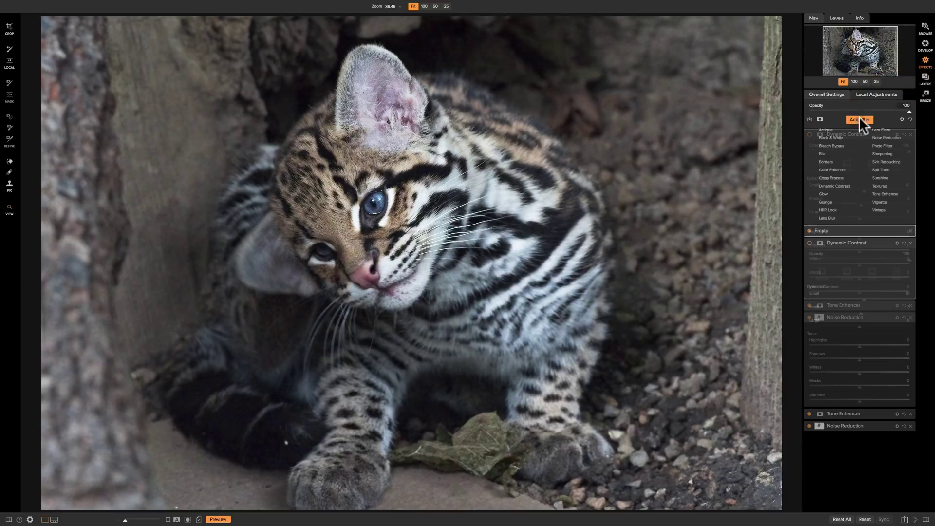
click(883, 154)
Apply the Screen sharpening preset and compare it with sharpening off.
drag(860, 139, 840, 133)
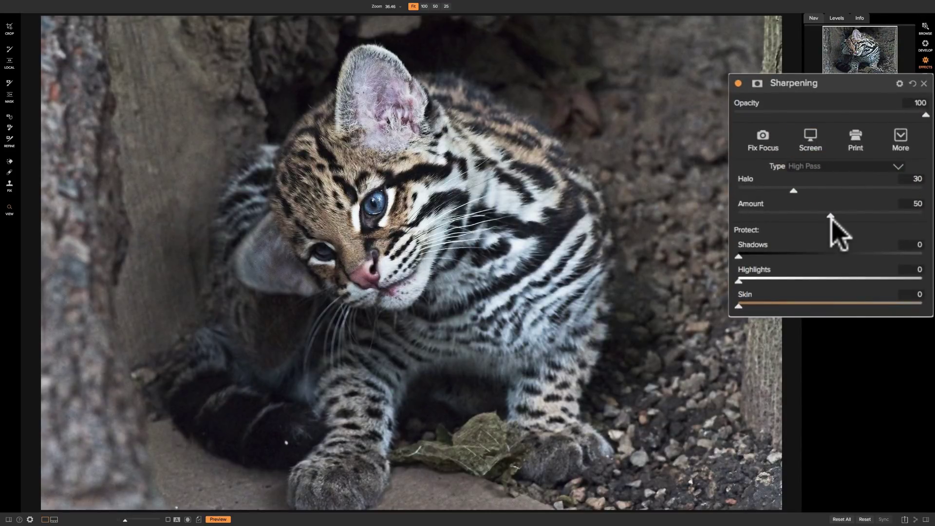
click(763, 140)
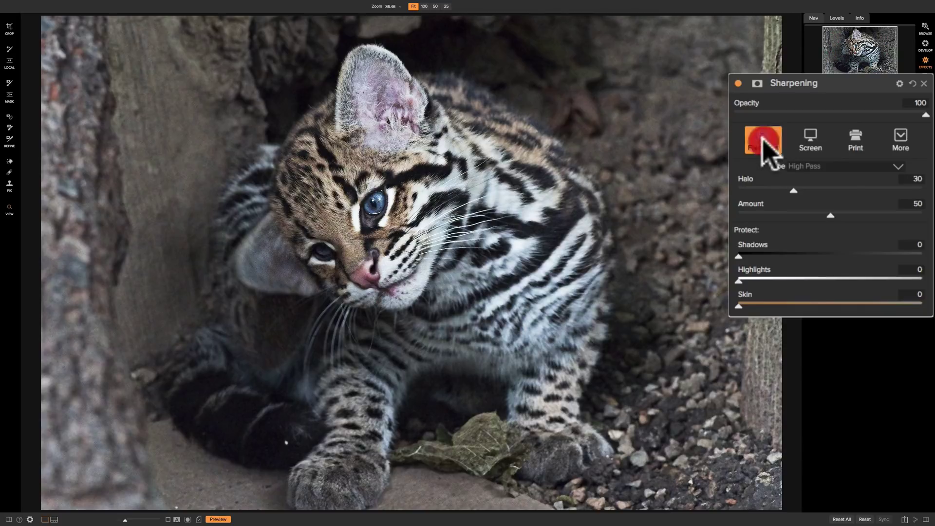
click(804, 138)
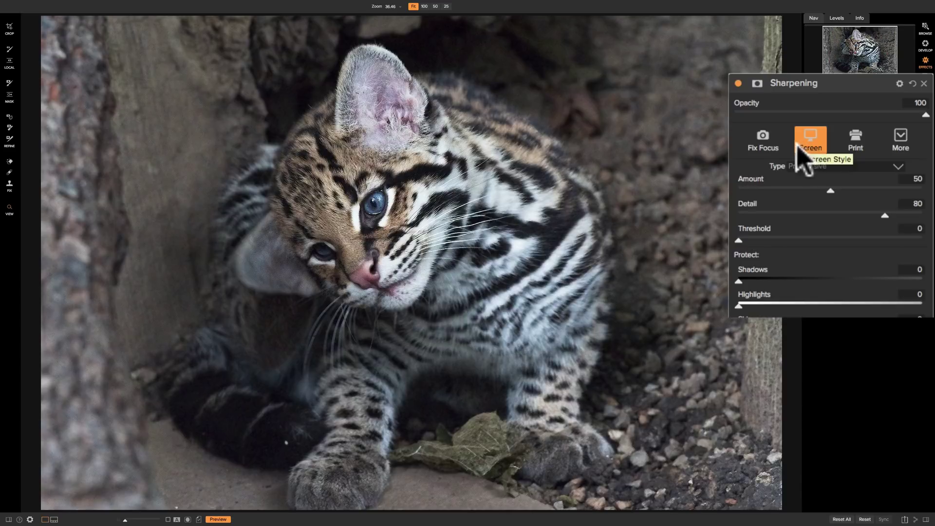
click(738, 84)
click(738, 83)
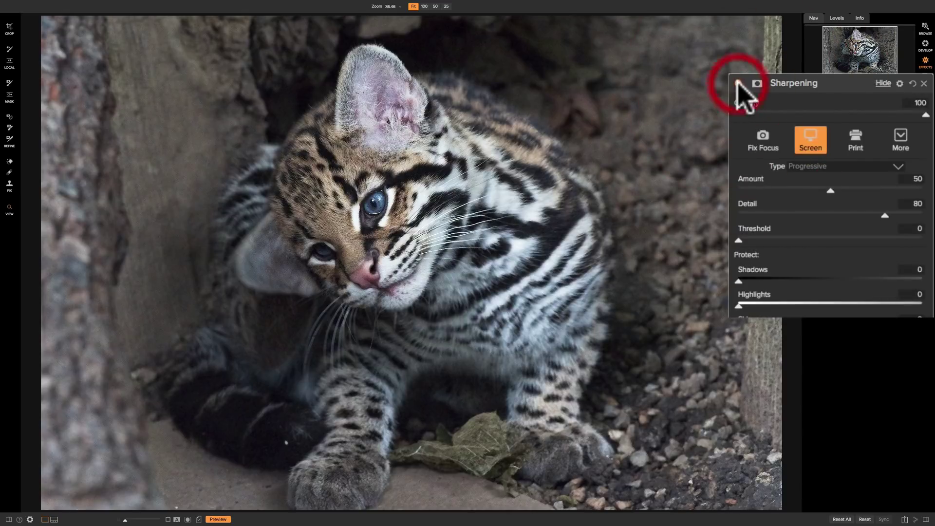
click(738, 83)
click(738, 84)
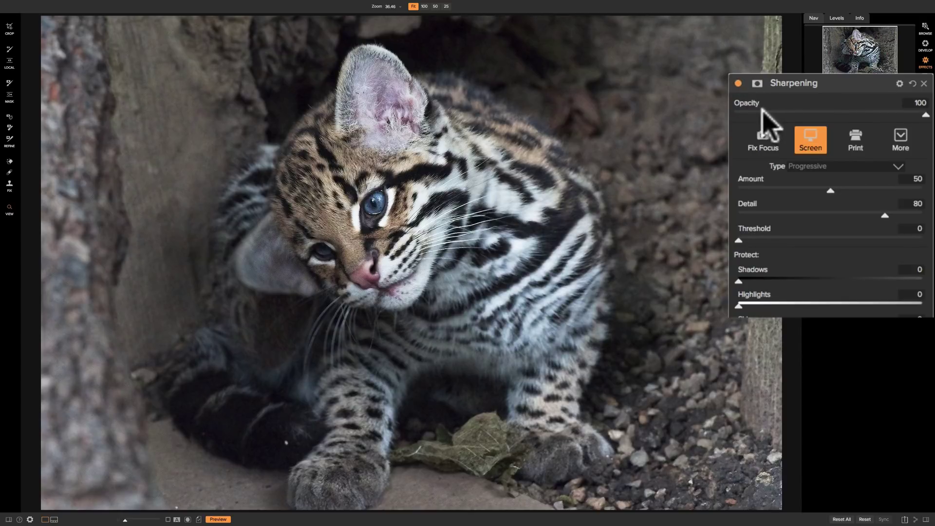
Keep Progressive as the sharpening type and experiment with the Amount and Detail sliders.
click(842, 163)
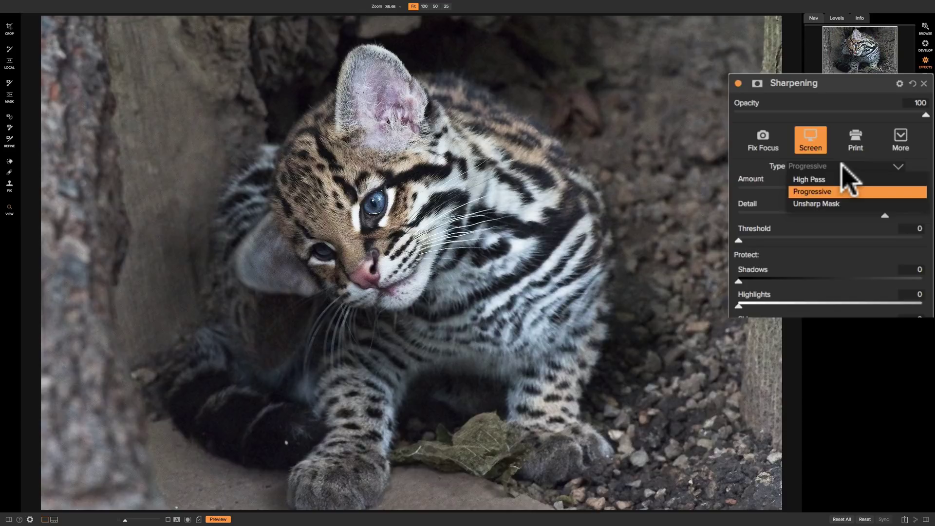
click(829, 192)
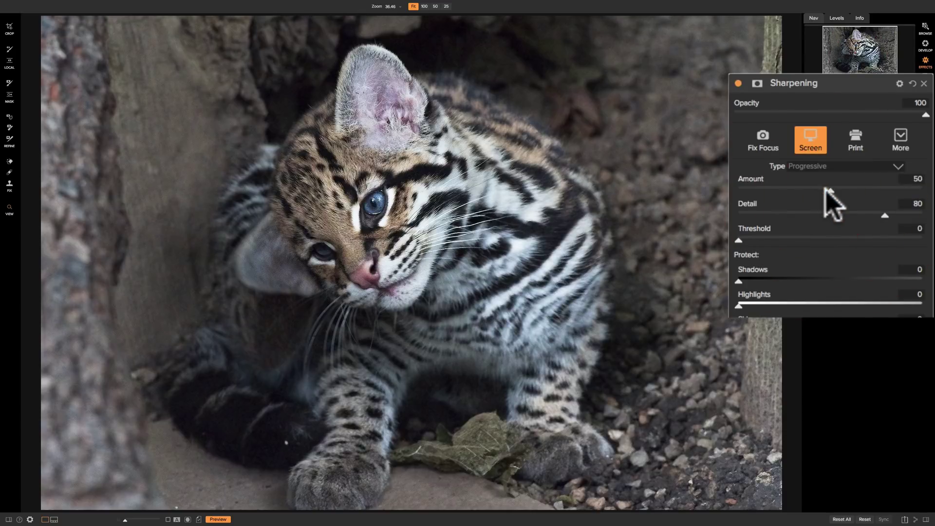
click(755, 188)
mouse_move(886, 216)
mouse_down()
mouse_move(739, 216)
mouse_move(778, 192)
mouse_move(874, 197)
mouse_move(805, 199)
mouse_move(828, 198)
mouse_up()
drag(738, 216, 837, 191)
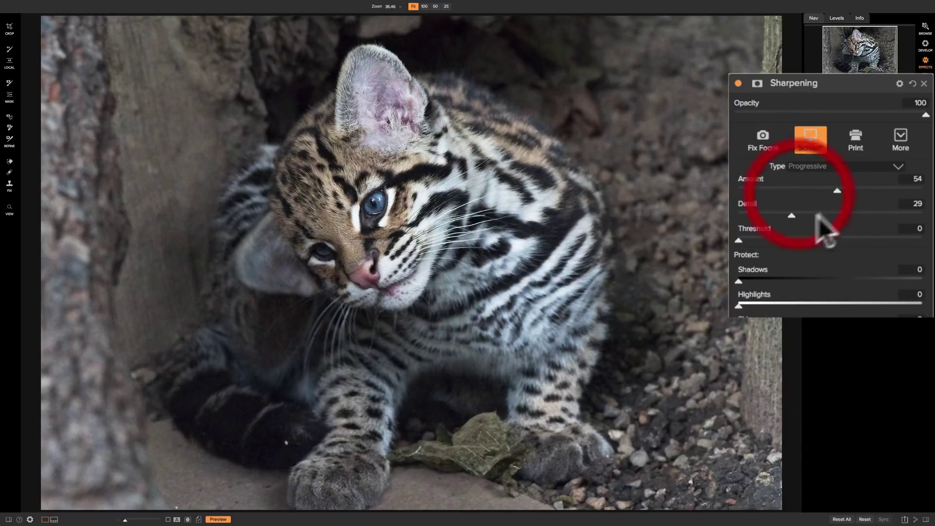
mouse_move(792, 215)
mouse_down()
mouse_move(827, 218)
mouse_move(794, 218)
mouse_move(808, 218)
mouse_up()
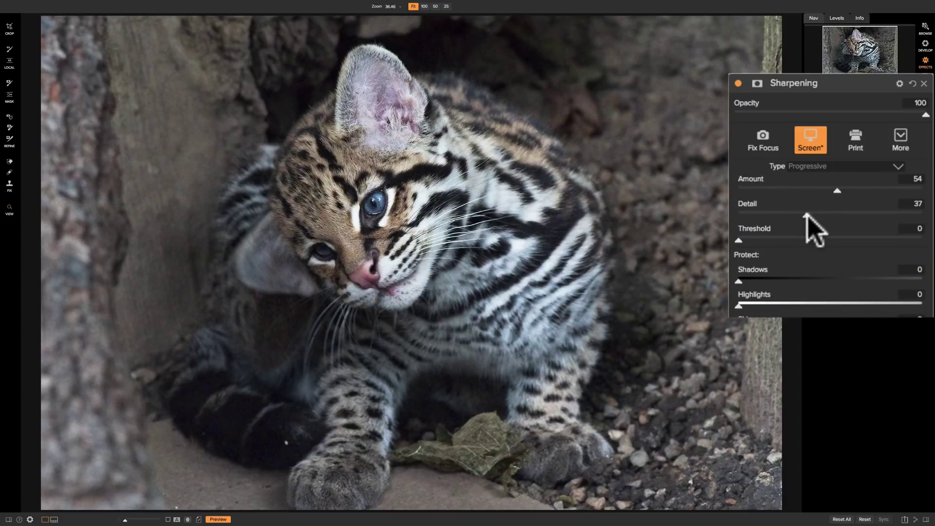
click(739, 83)
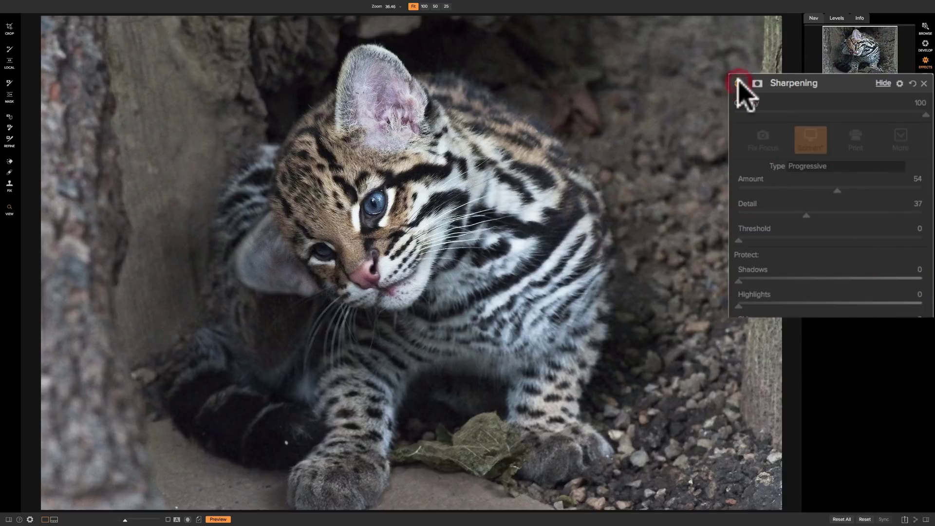
click(738, 83)
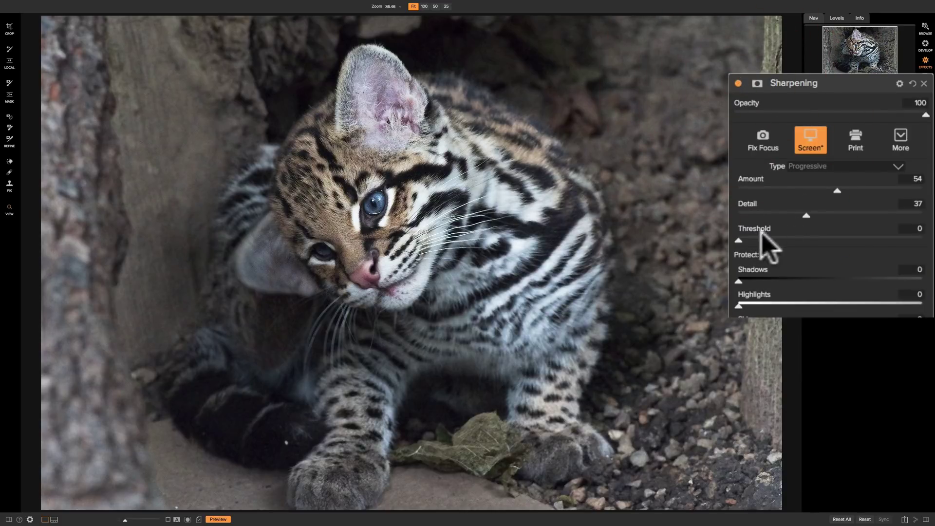
Try a Threshold of 24, then reset to the Screen preset and set Detail to 59.
click(738, 241)
drag(737, 240, 807, 240)
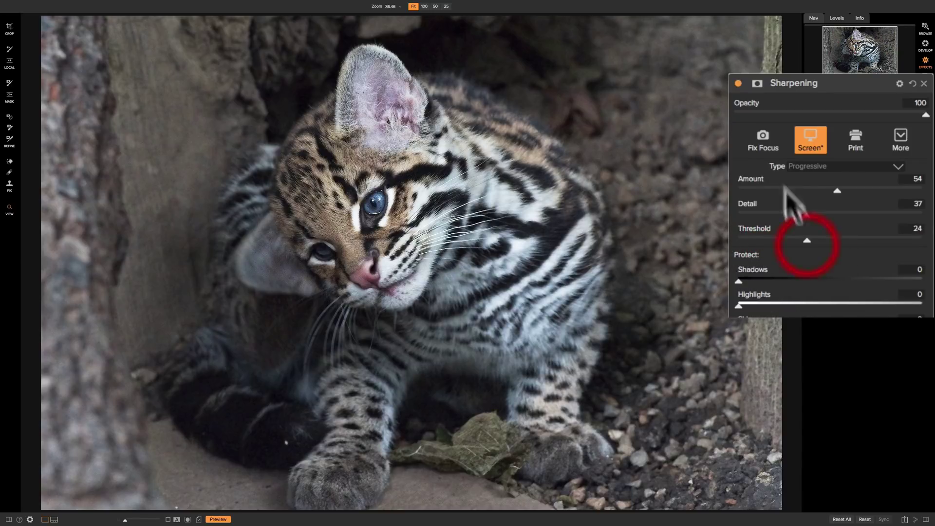
click(738, 83)
click(738, 82)
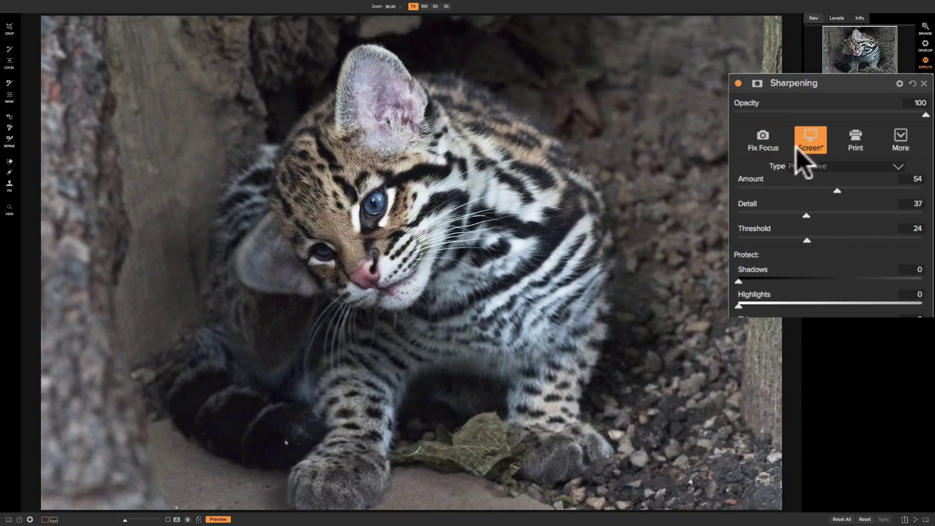
click(810, 141)
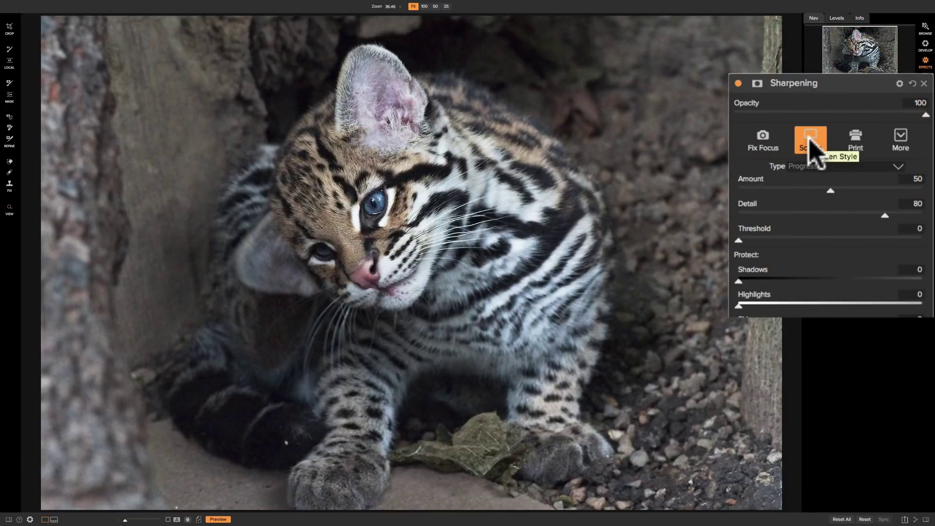
click(738, 83)
click(739, 82)
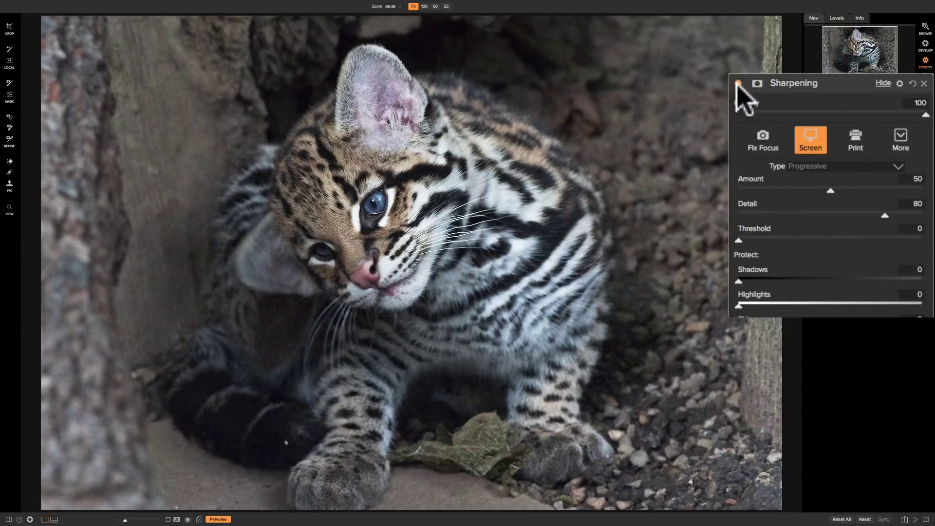
drag(885, 216, 846, 216)
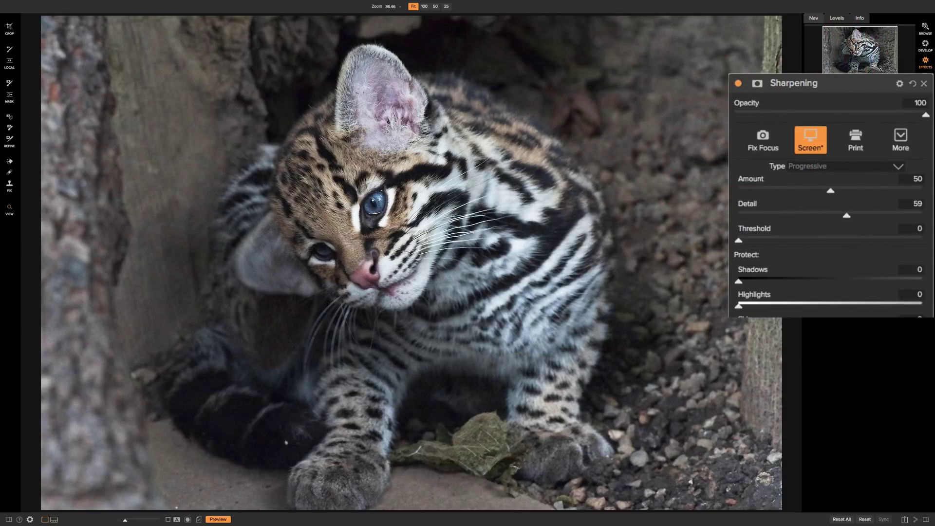
Lower sharpening to Amount 37 and Detail 47, comparing against the unsharpened photo.
click(738, 83)
click(739, 83)
drag(831, 191, 824, 215)
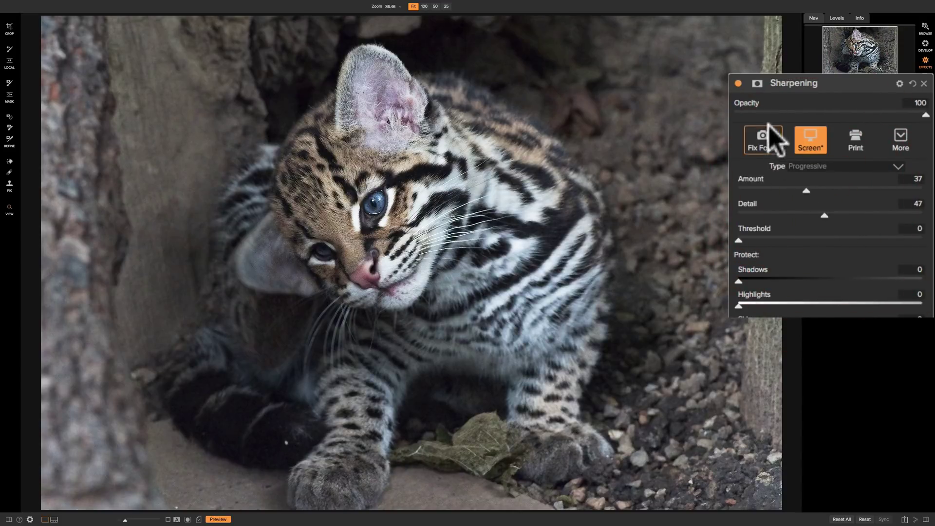
click(738, 83)
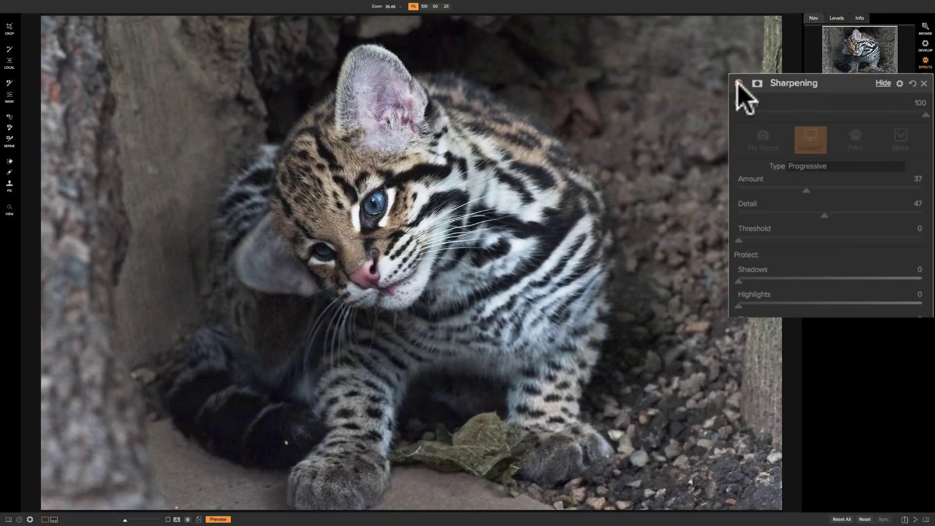
click(738, 83)
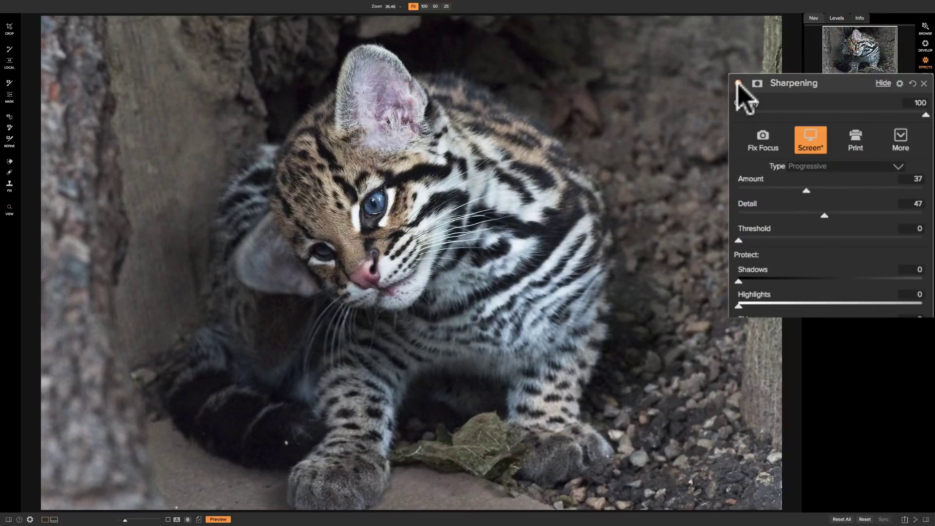
click(738, 83)
click(738, 83)
click(459, 198)
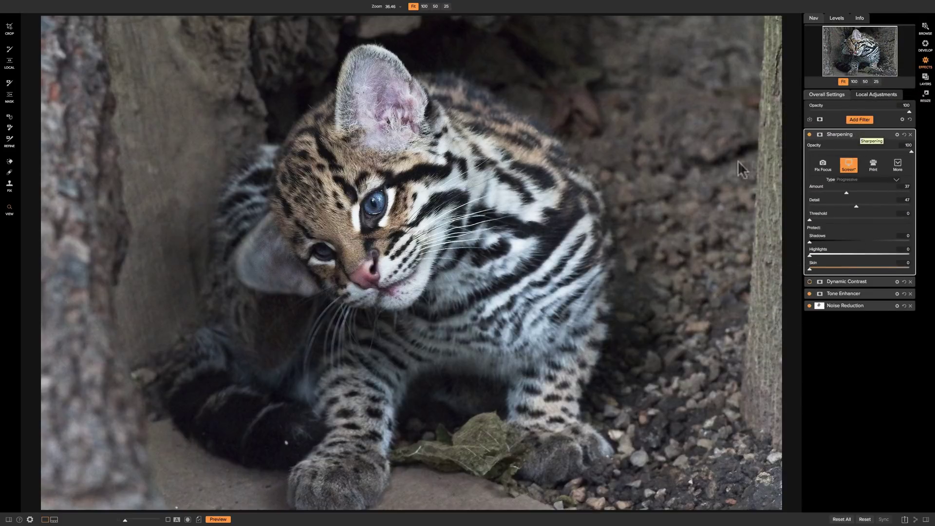
Compare with Sharpening and Dynamic Contrast toggled, then delete the Dynamic Contrast filter.
click(810, 134)
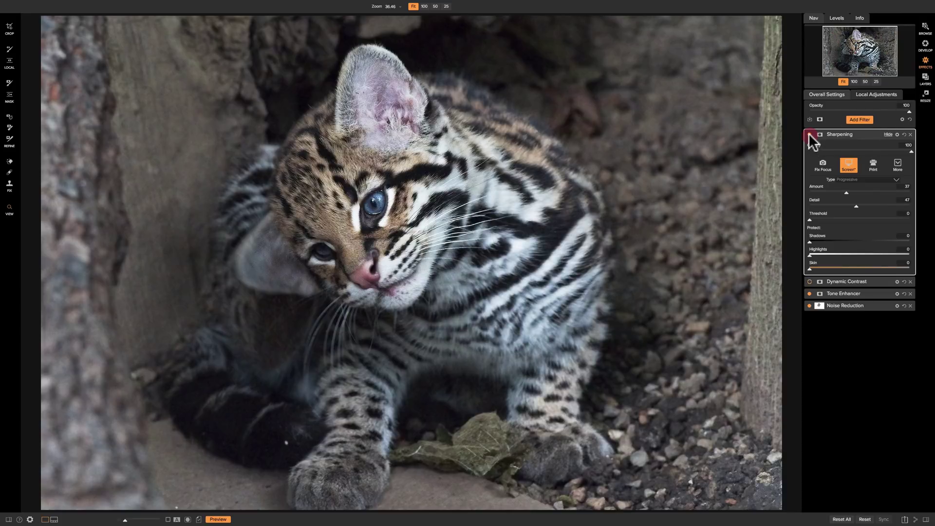
click(810, 282)
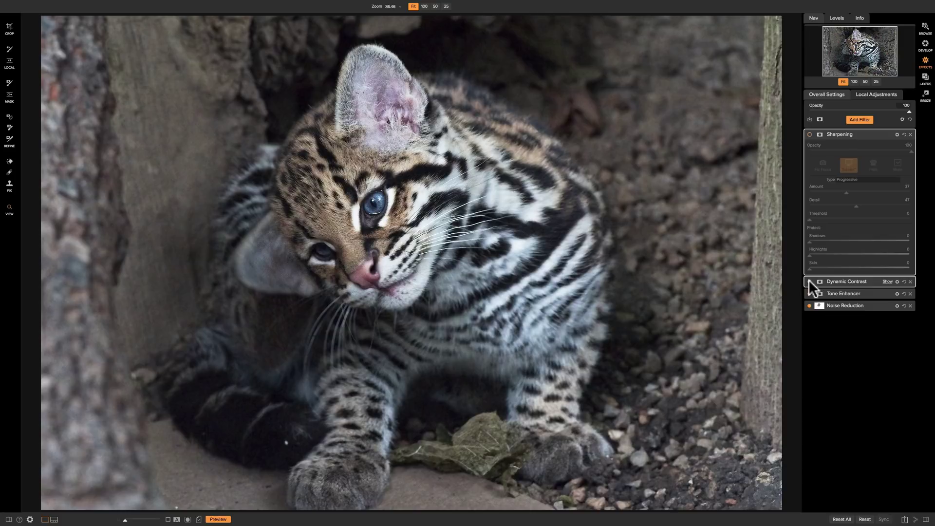
click(809, 279)
click(809, 134)
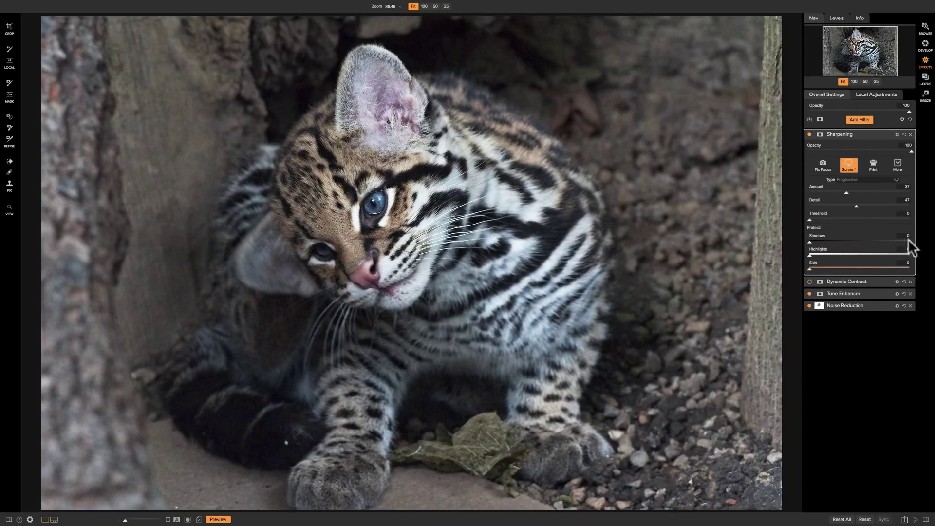
click(910, 282)
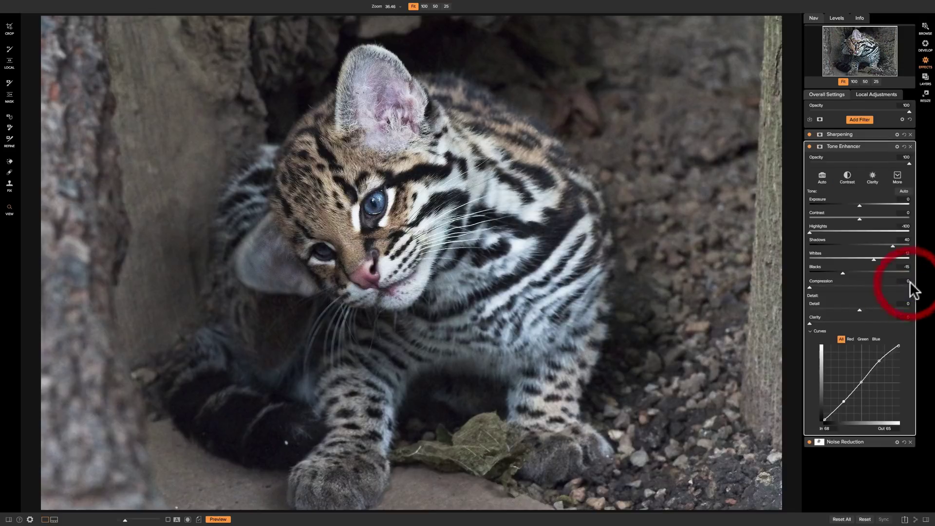
click(867, 134)
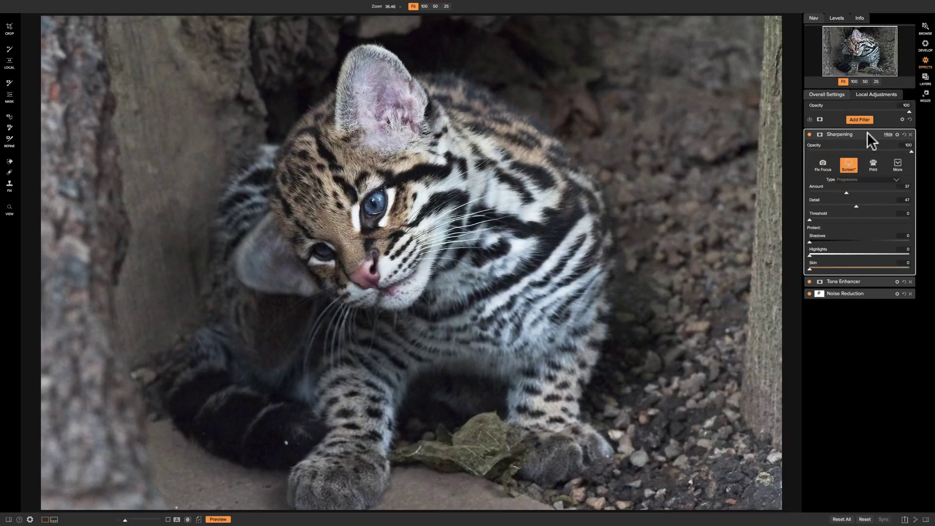
click(867, 134)
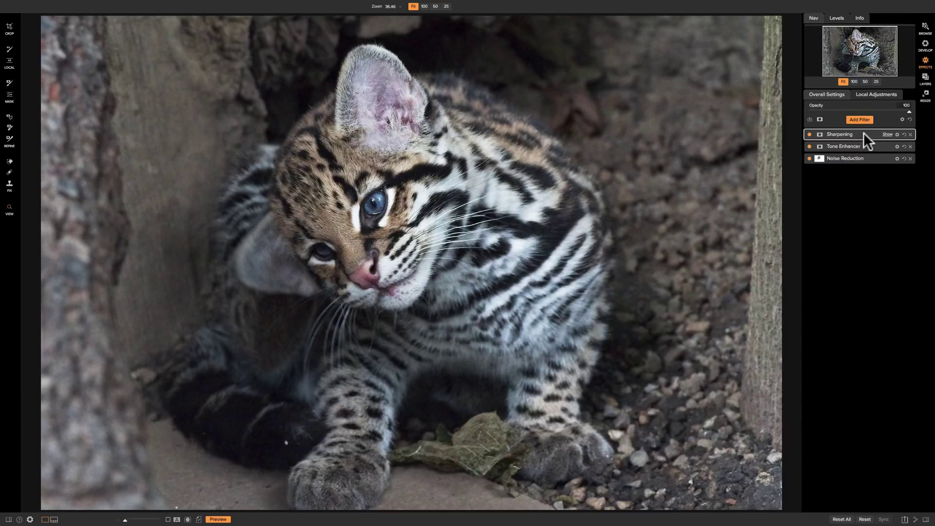
Add a Vignette filter with the Subtle preset (Brightness -25, Size 40, Feather 50, Roundness -20).
click(858, 122)
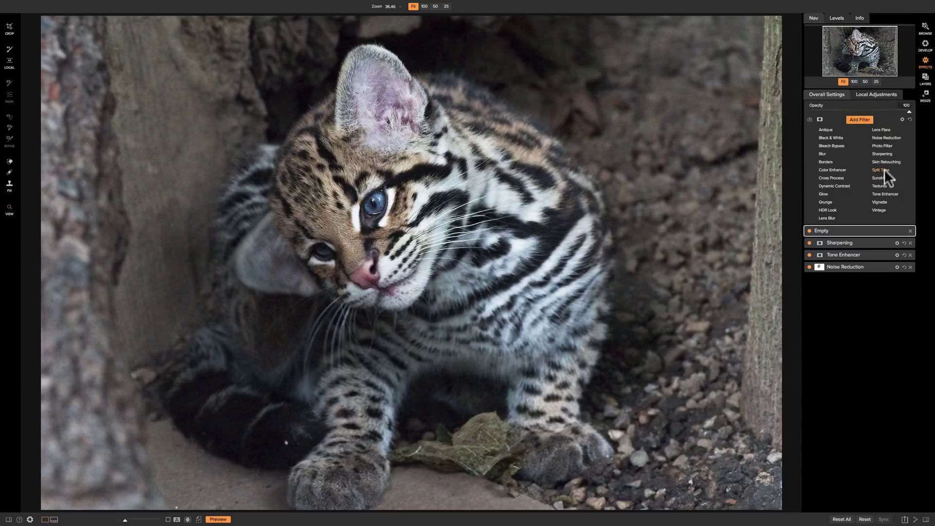
click(875, 201)
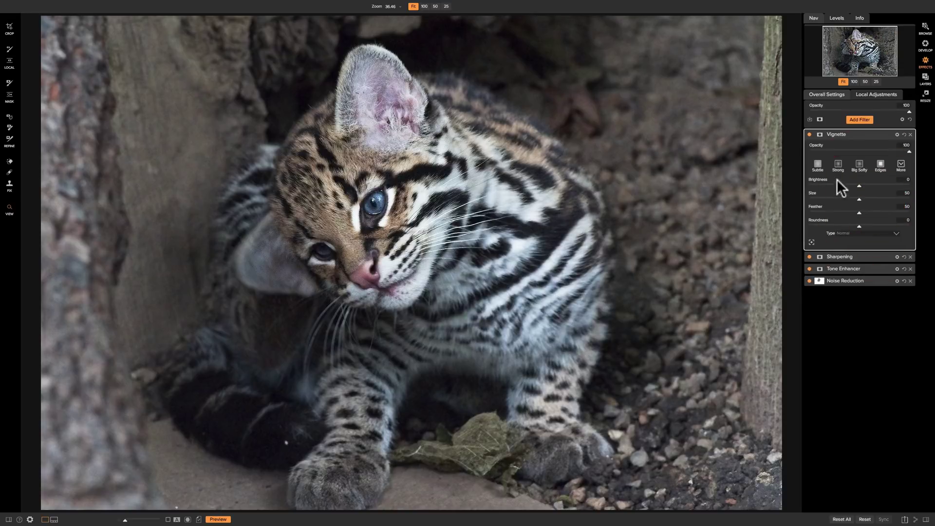
click(817, 165)
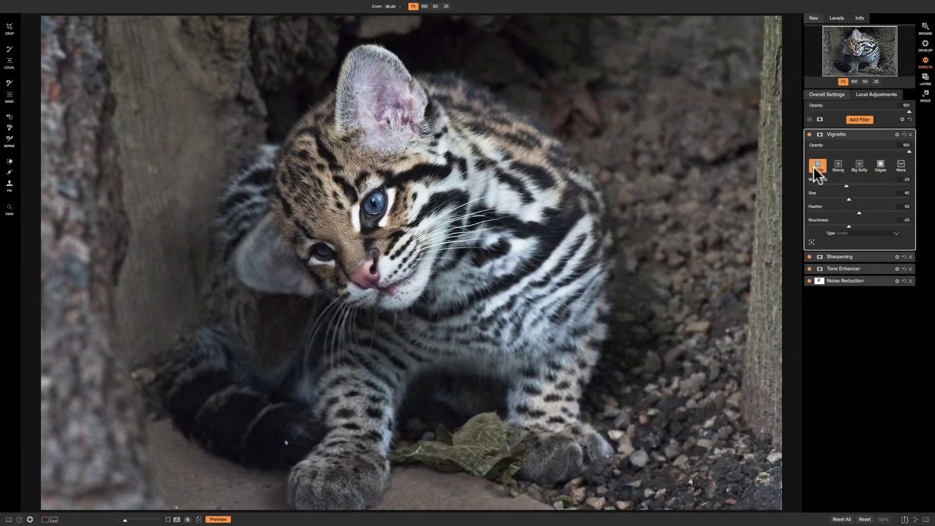
click(809, 132)
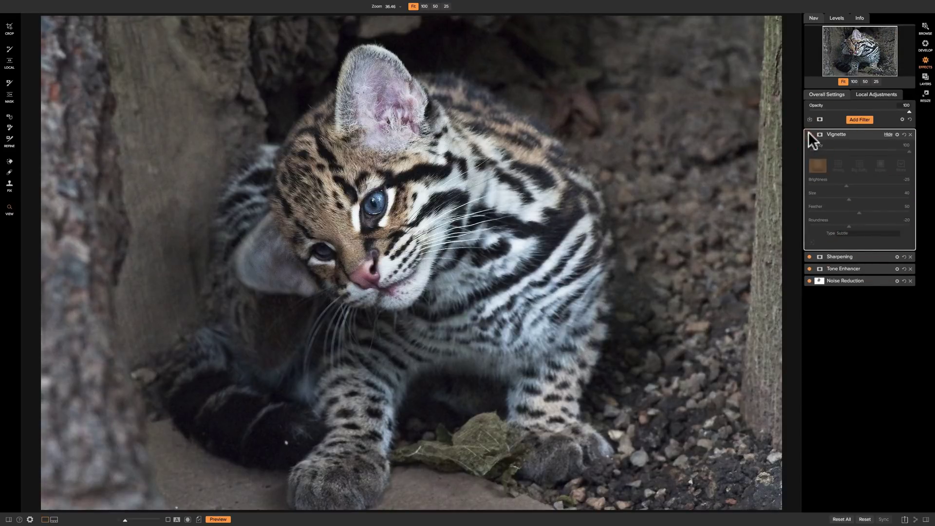
click(808, 133)
click(809, 133)
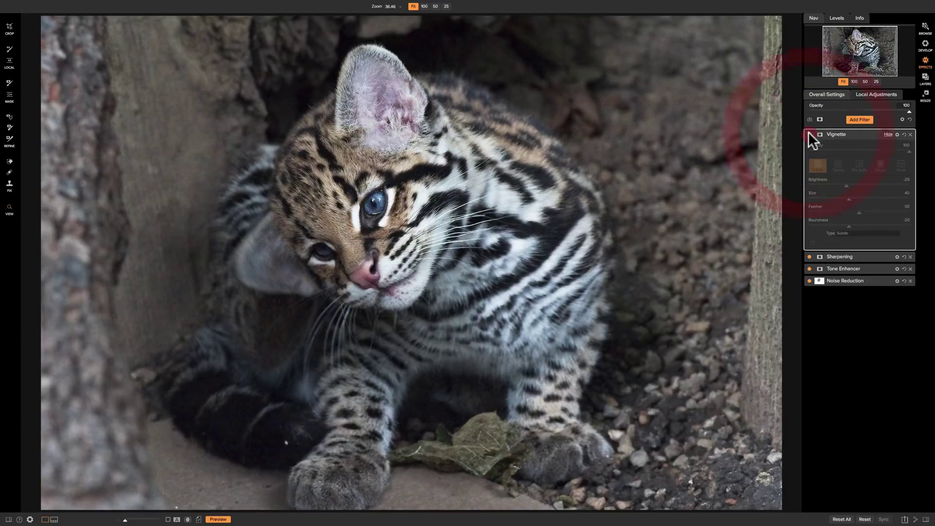
click(808, 133)
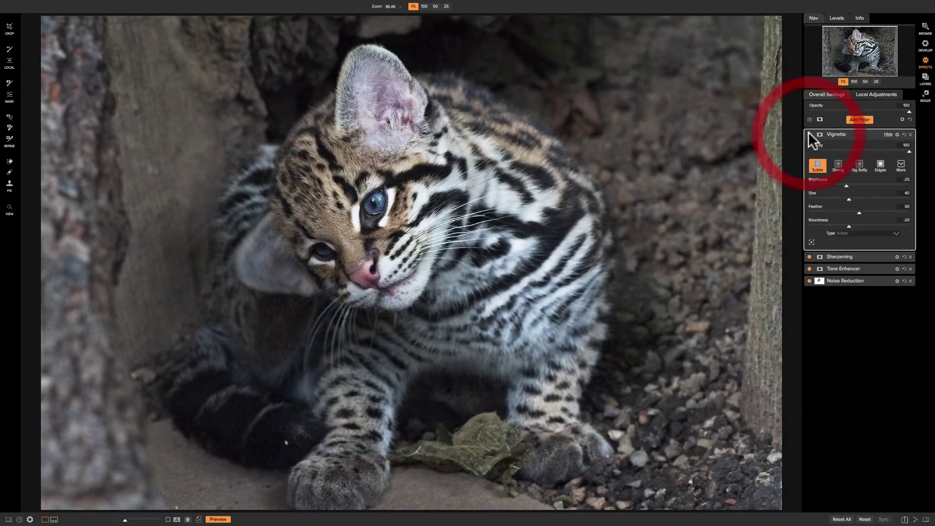
click(863, 130)
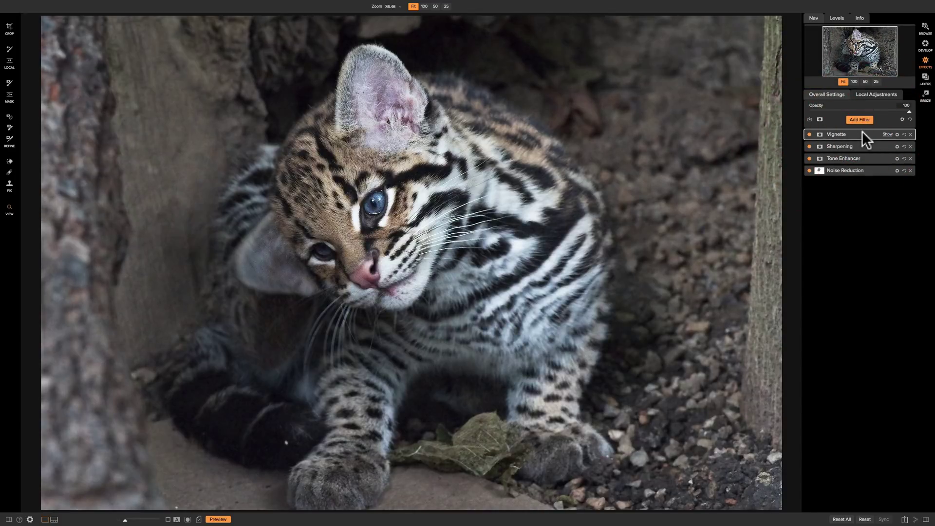
key(backslash)
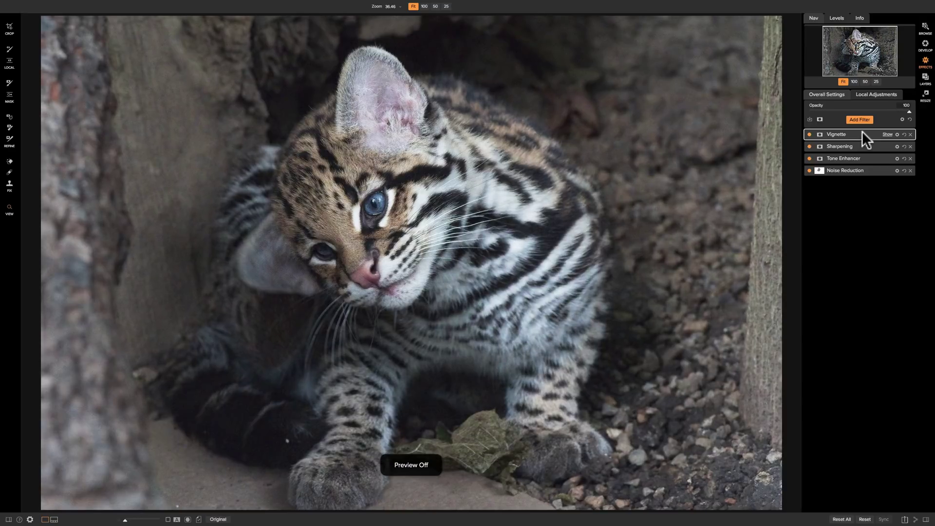
key(backslash)
key(backslash)
key(backslash)
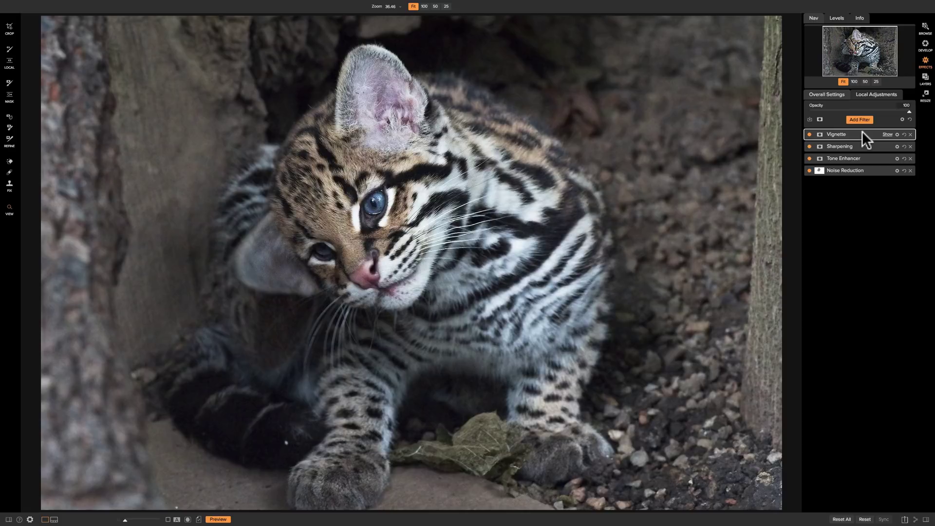
key(backslash)
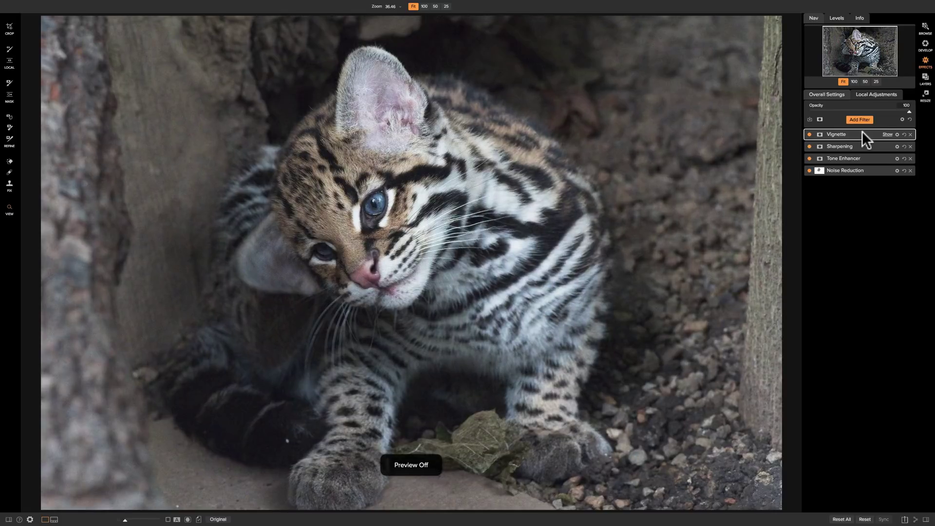
key(backslash)
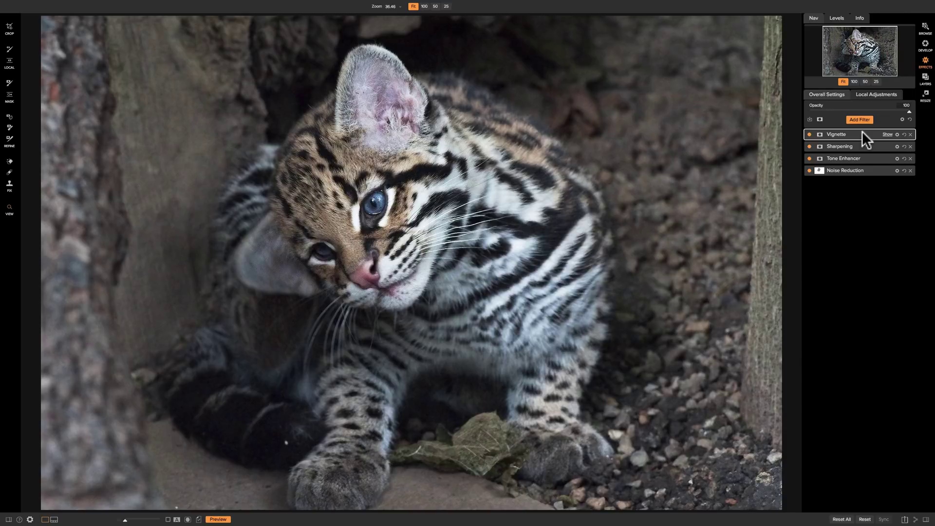
key(backslash)
key(backslash)
key(backslash)
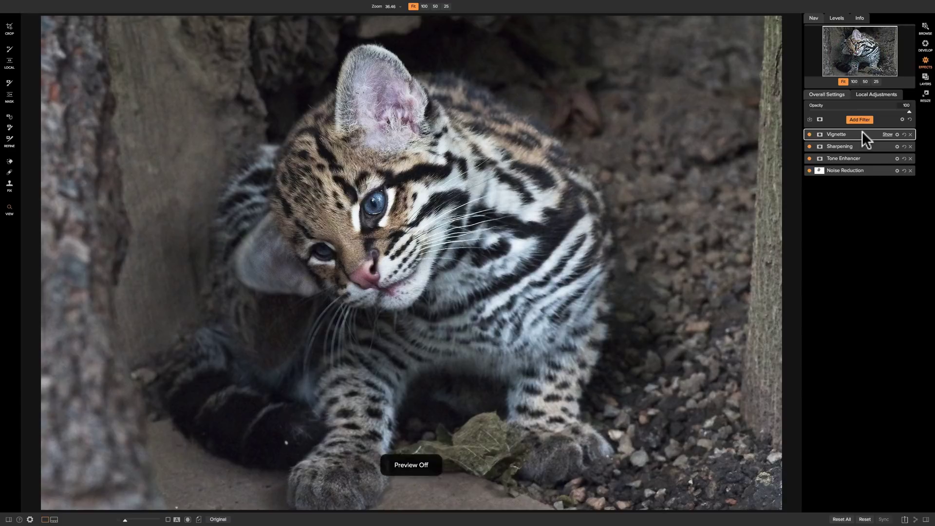
key(backslash)
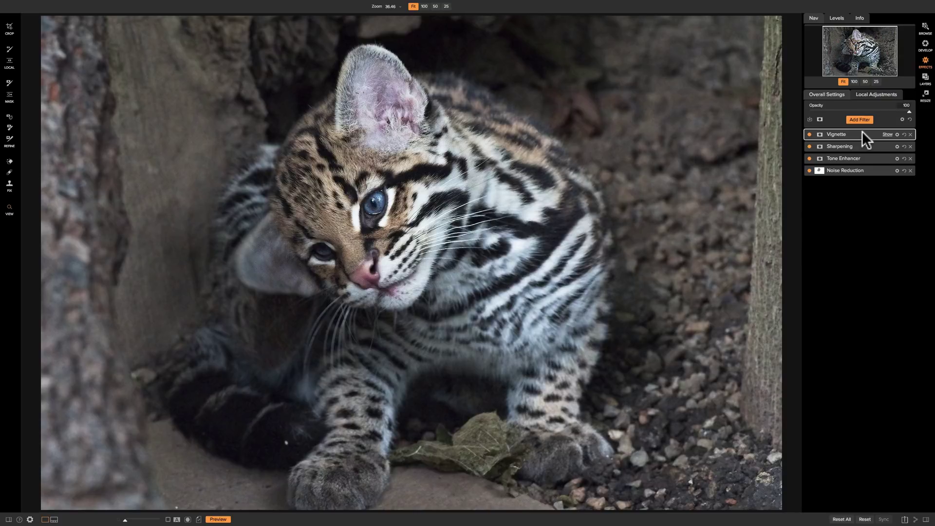
Add a Color Enhancer filter with Vibrance 14, compare it on and off, and collapse it.
click(854, 143)
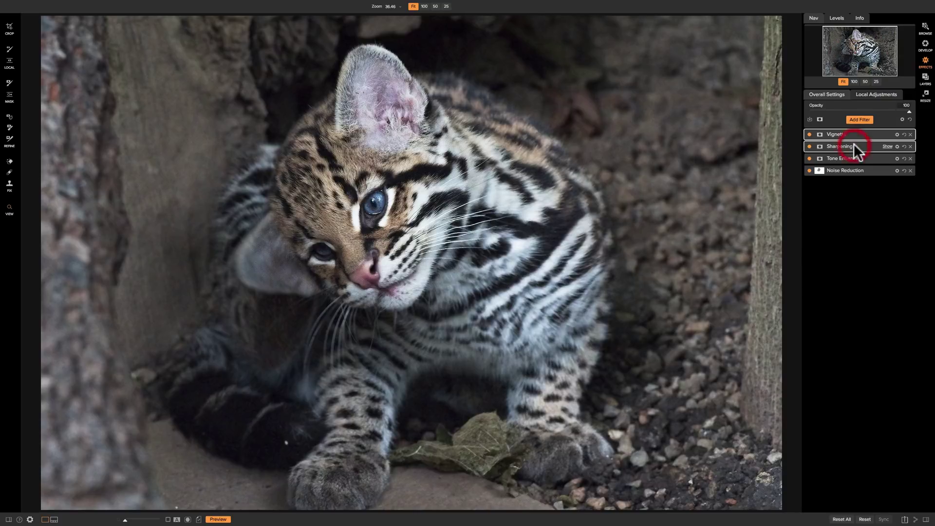
click(858, 119)
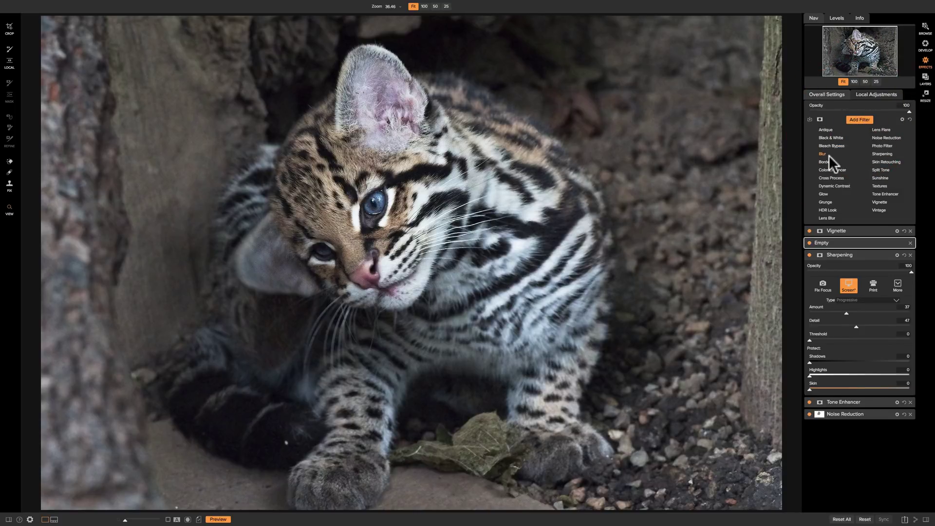
click(830, 168)
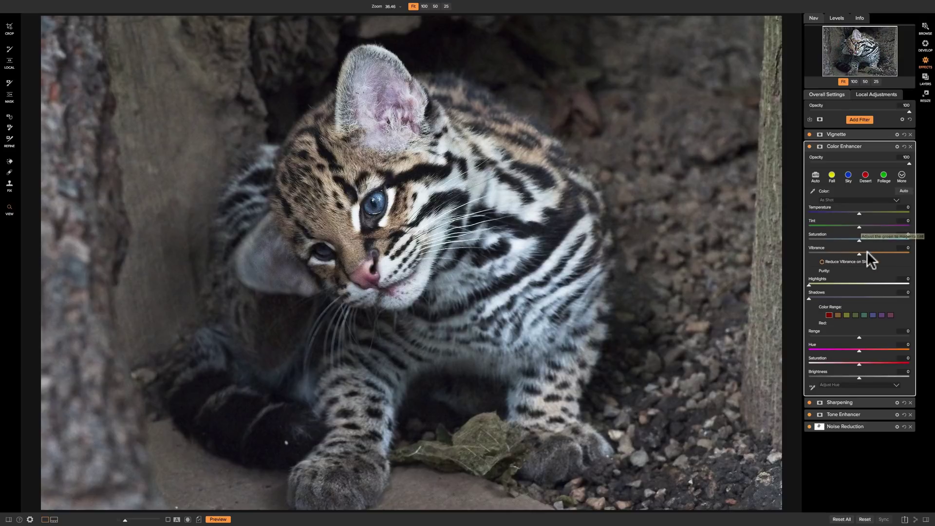
drag(860, 253, 865, 253)
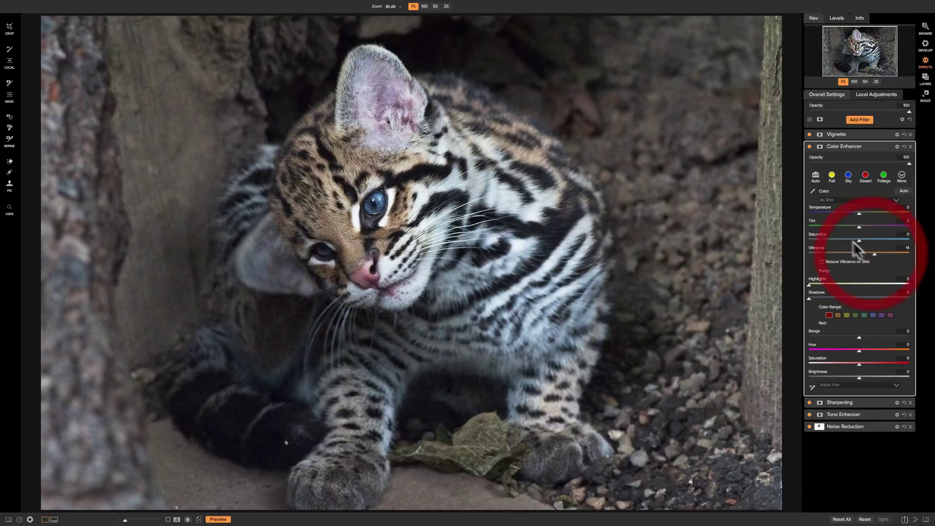
click(809, 146)
click(809, 146)
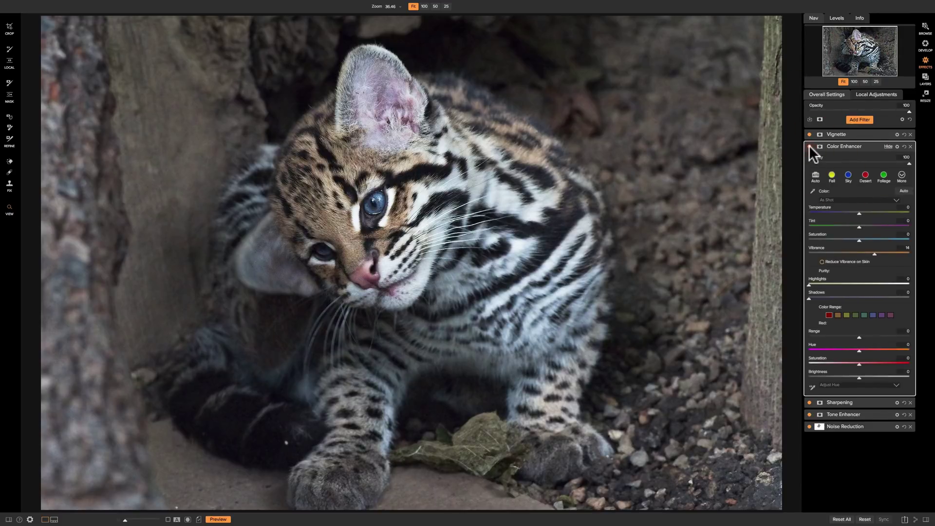
click(873, 145)
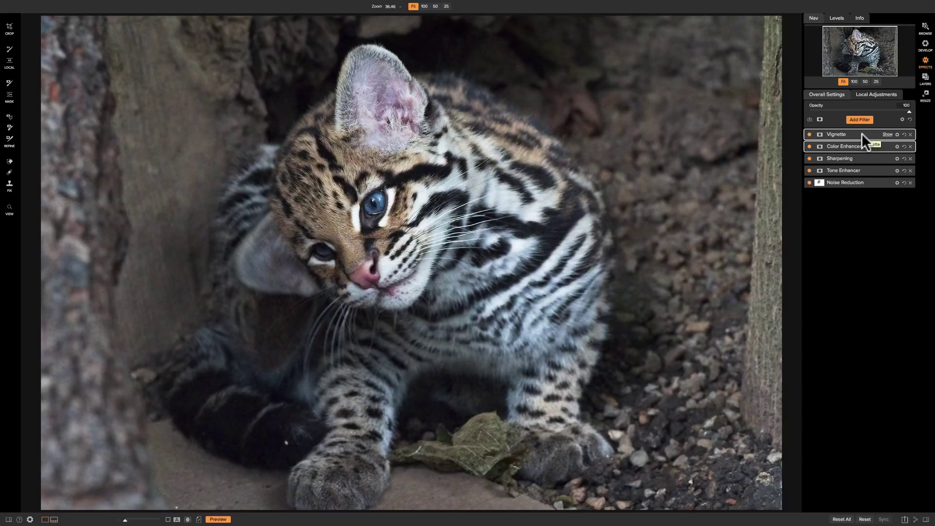
Delete the Color Enhancer filter, then briefly review the Vignette settings.
click(911, 146)
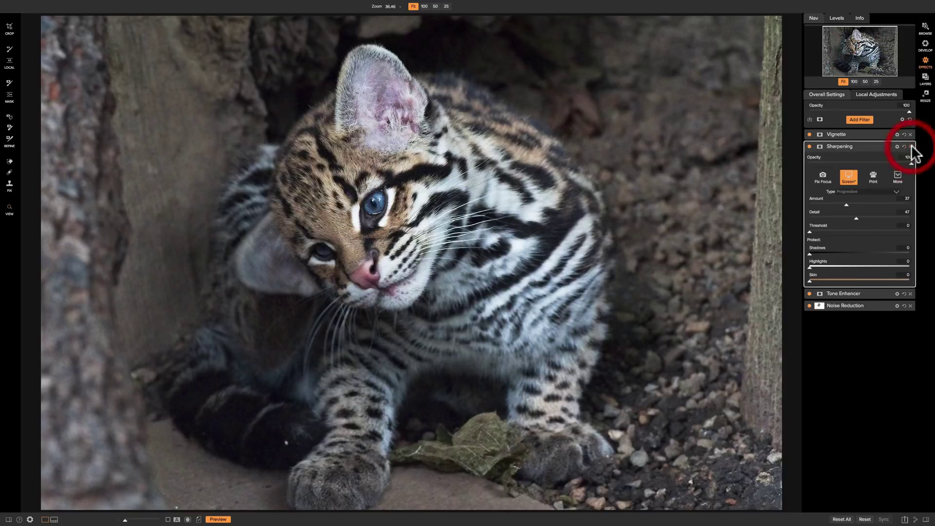
click(869, 134)
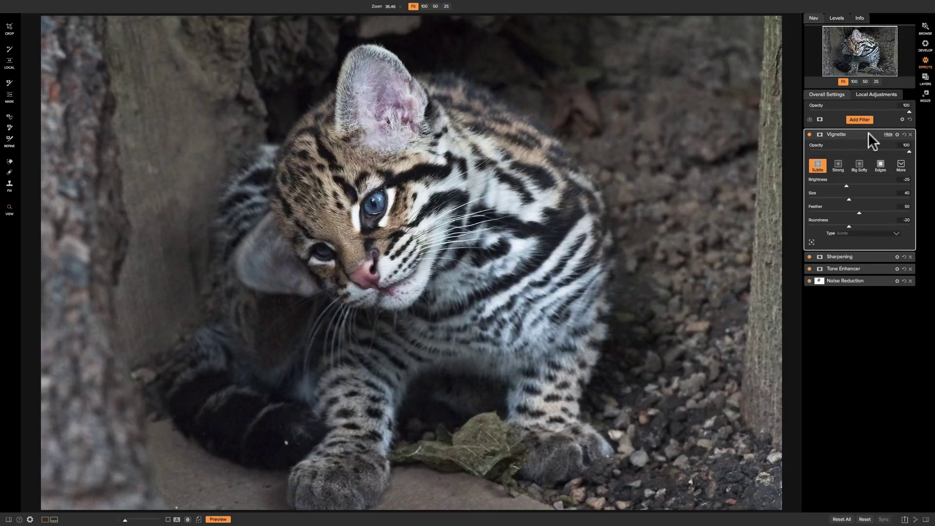
click(868, 133)
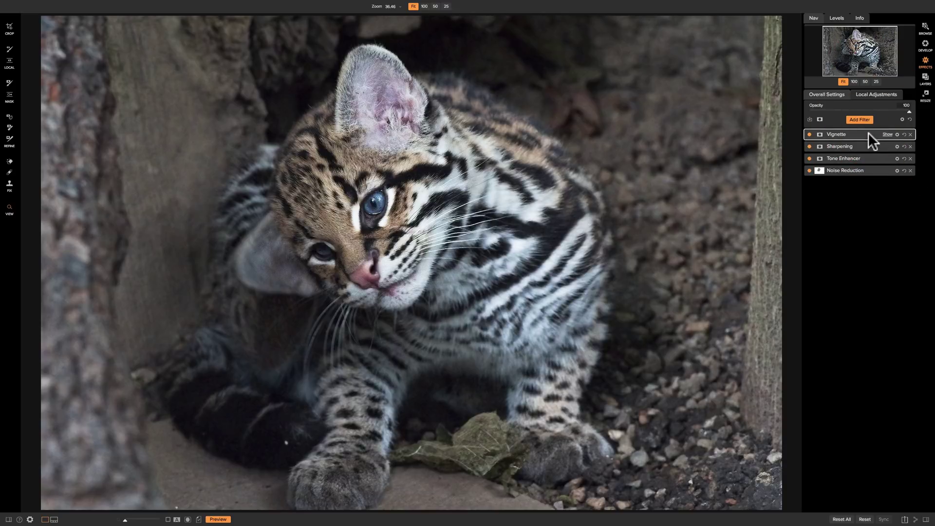